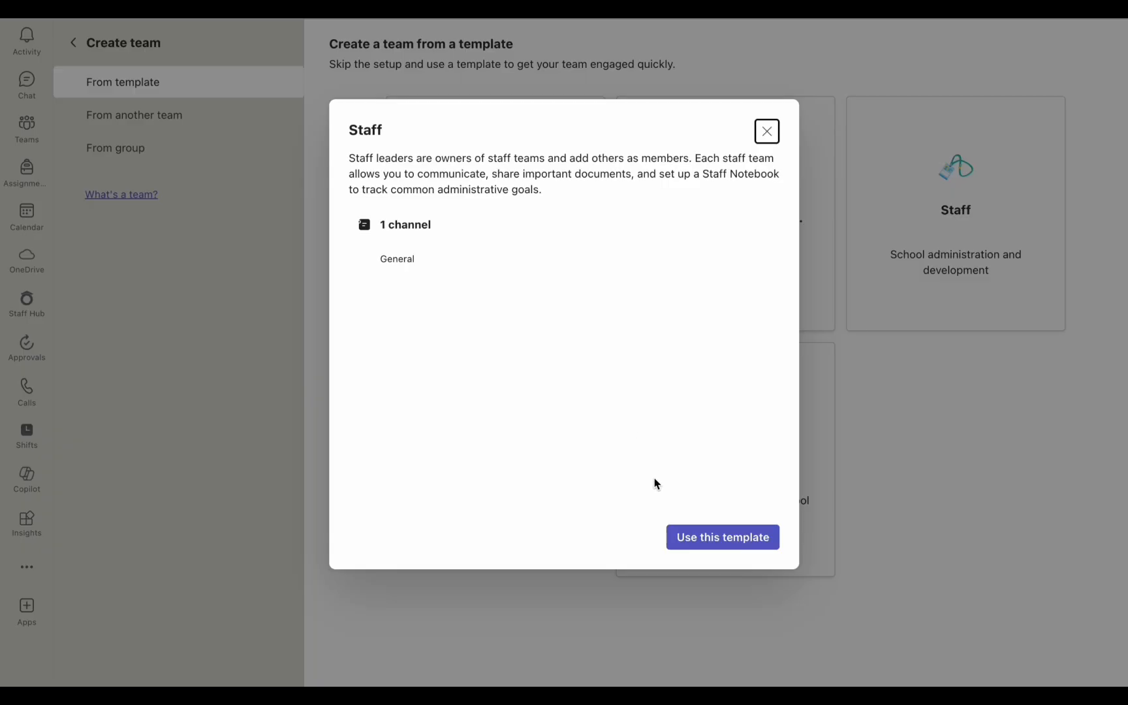
Step: Use the Staff template for a private team and name it School Playground
click(695, 542)
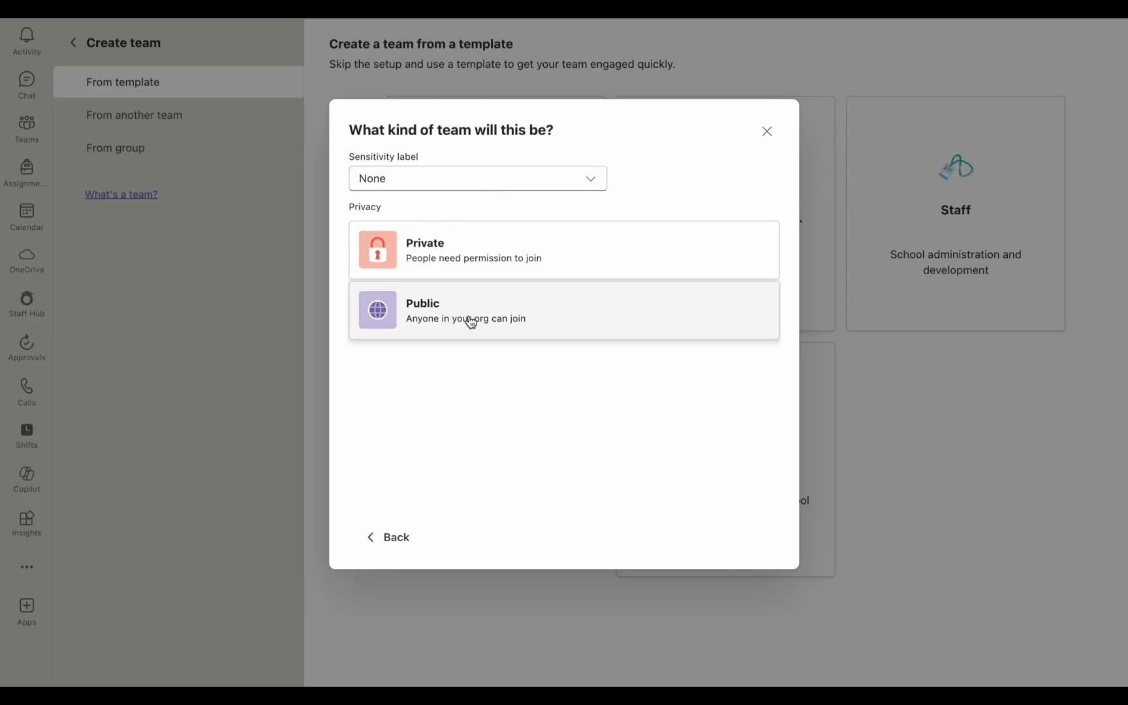
click(467, 264)
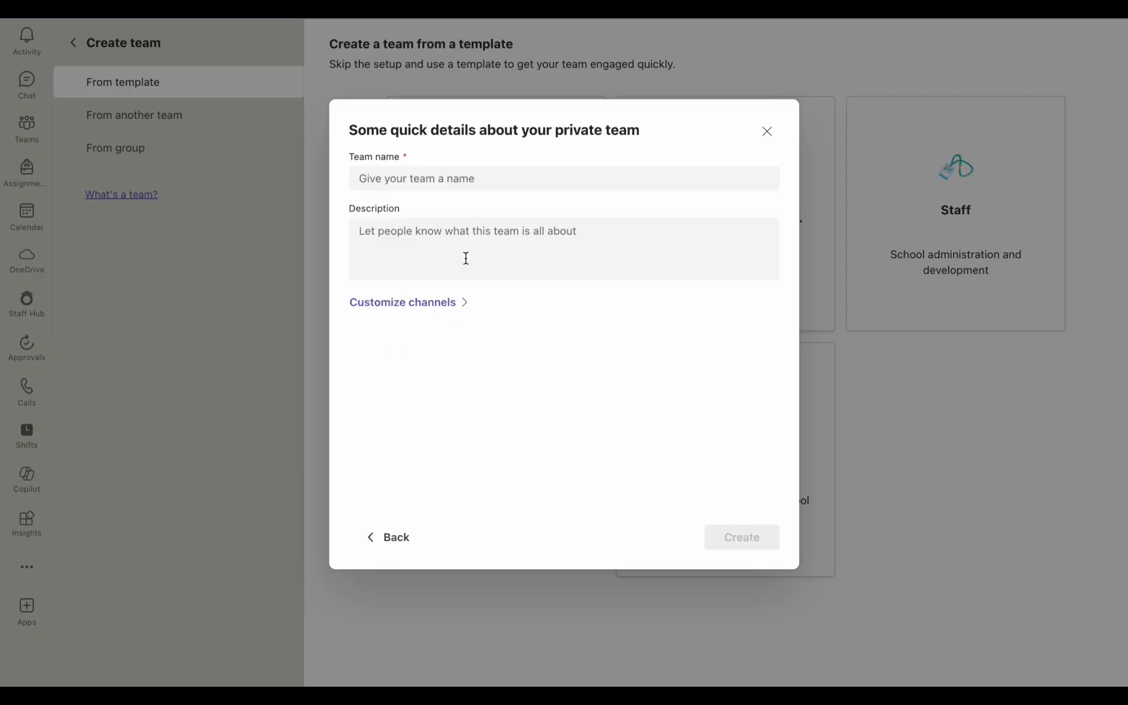
click(396, 181)
text(Sc)
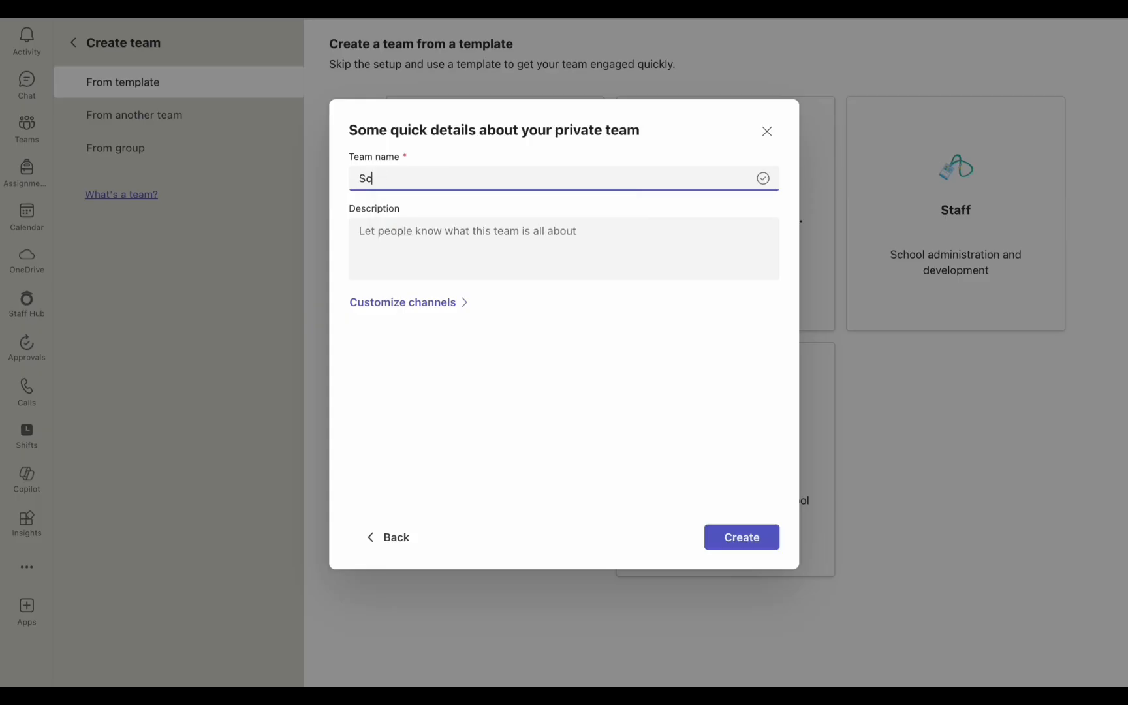
text(hool Playground)
Step: Create the School Playground team without a description, customized channels or added members
click(375, 240)
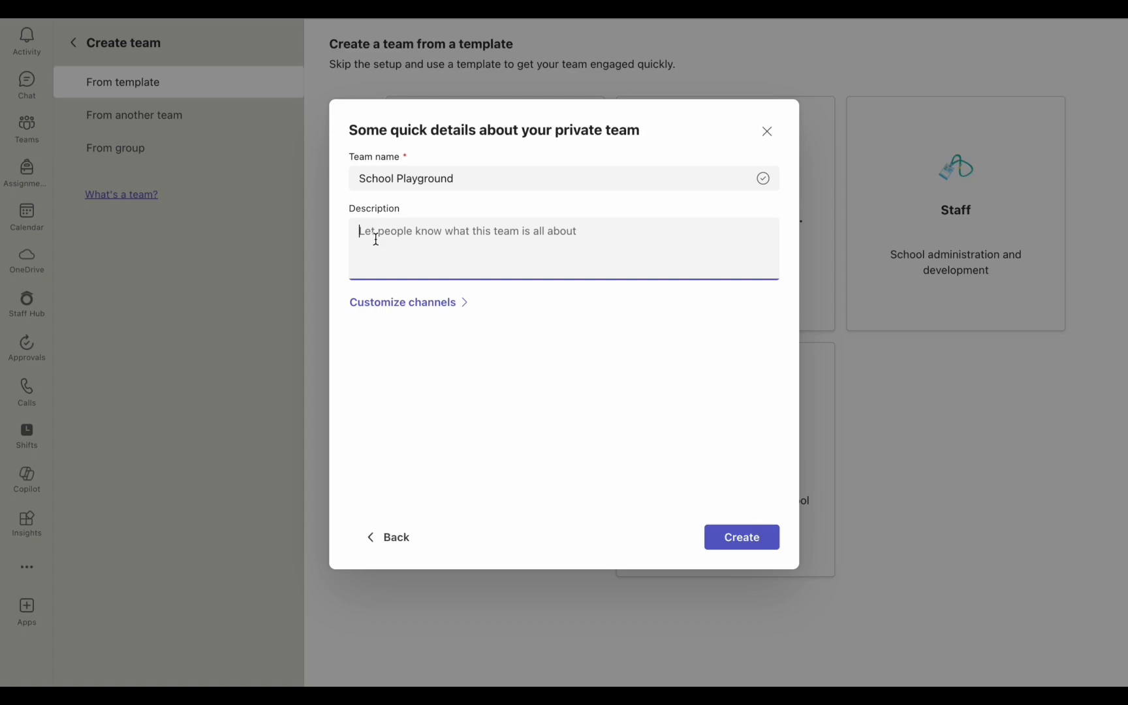
click(464, 309)
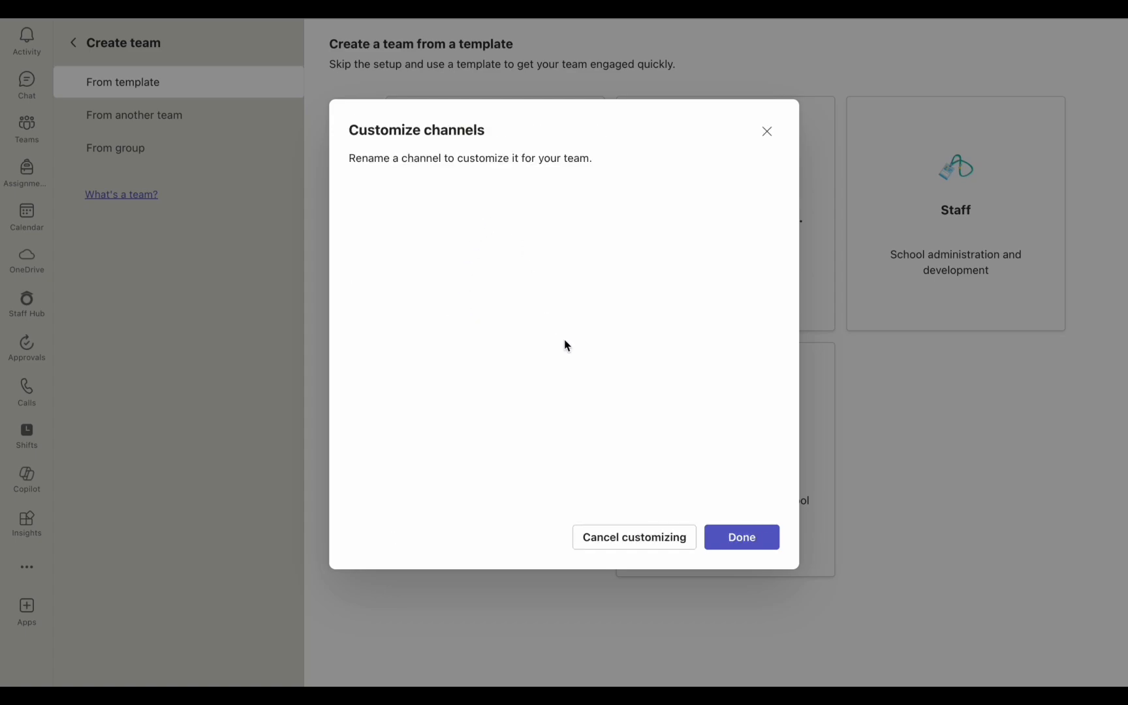
click(612, 542)
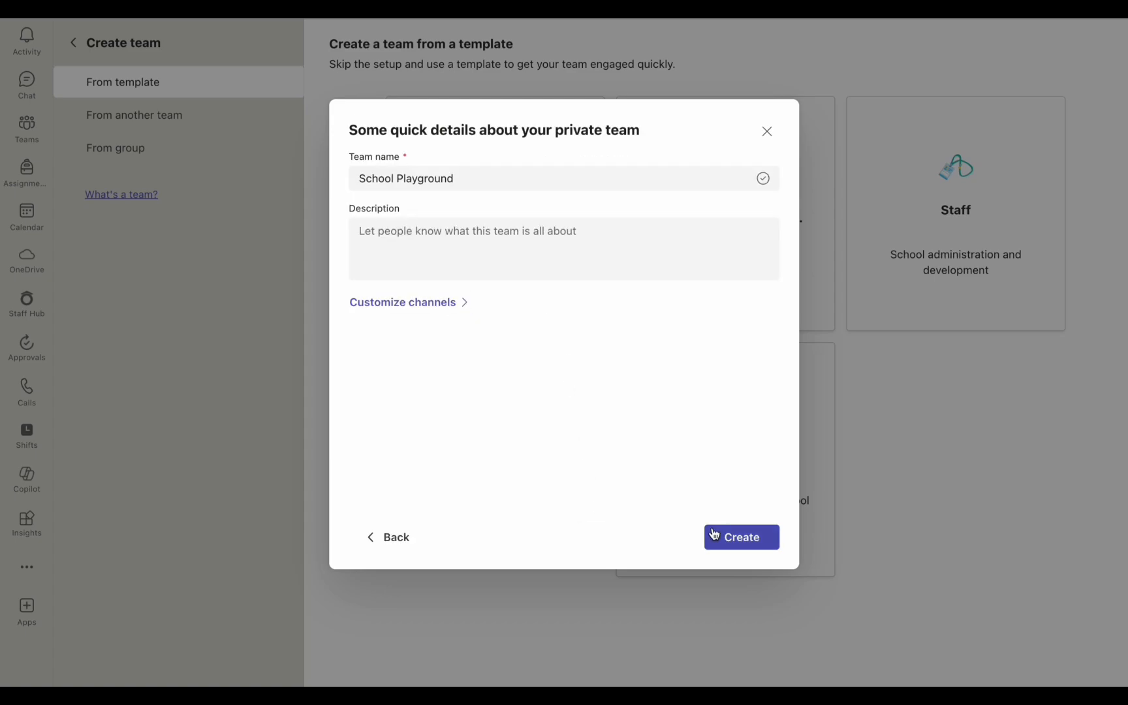
click(737, 538)
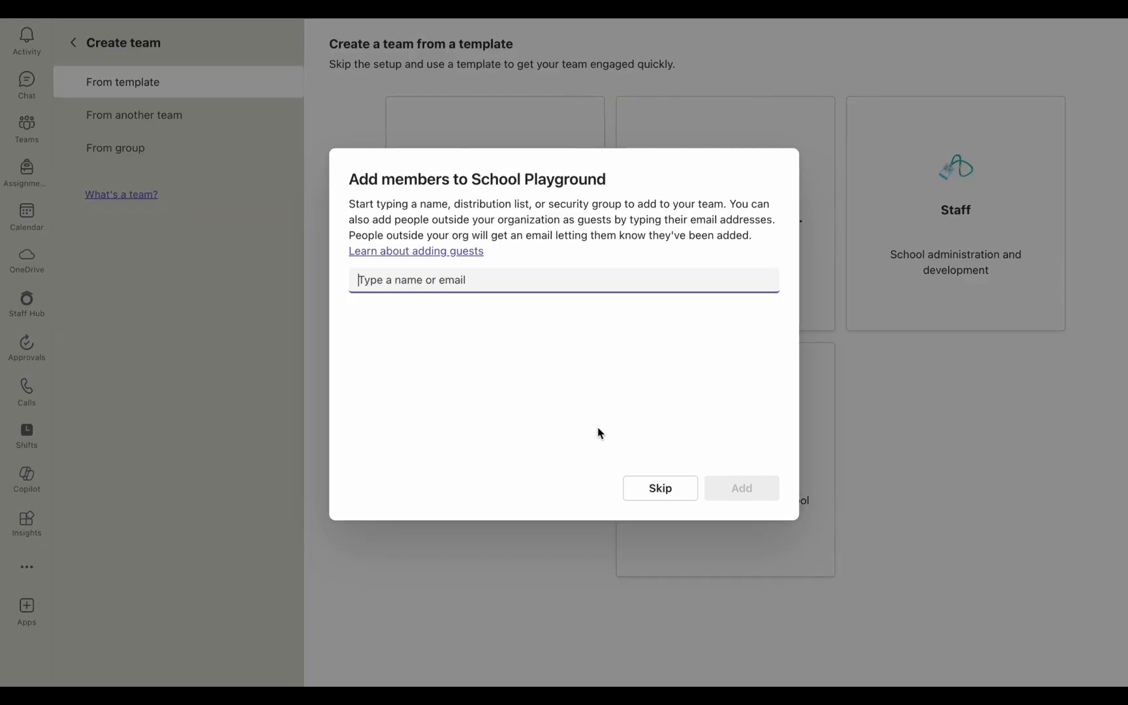
click(653, 490)
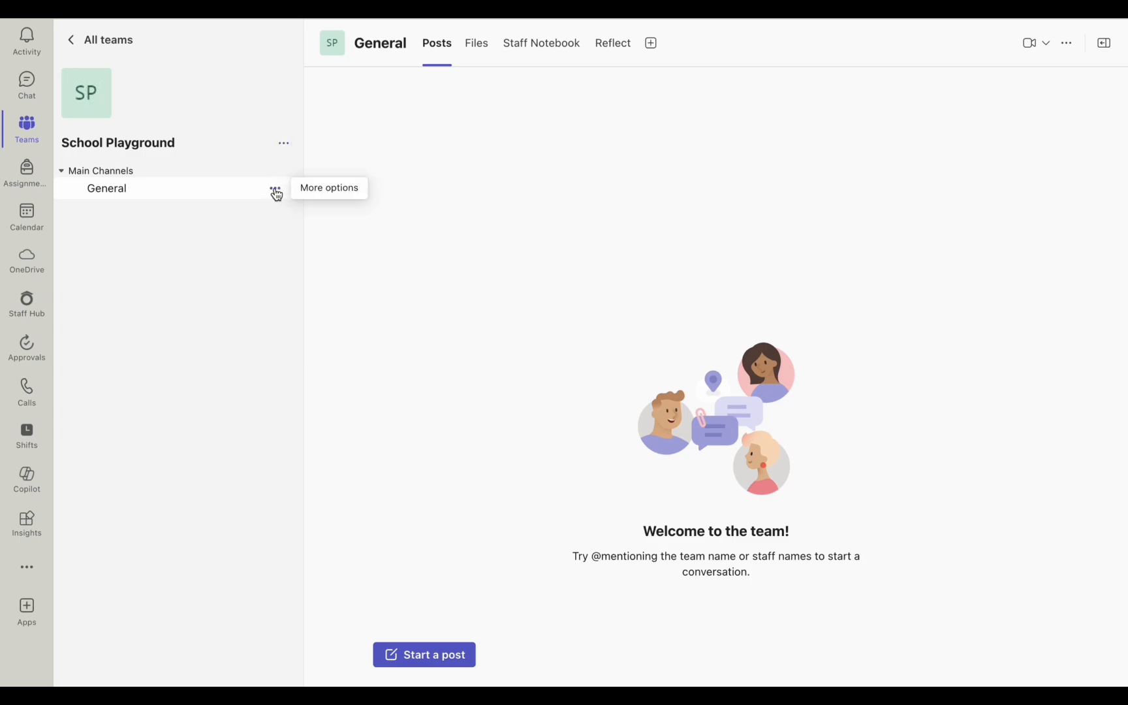
Step: Rename the General channel to "000- Home Base" and set its moderation so that only owners can post messages
click(275, 192)
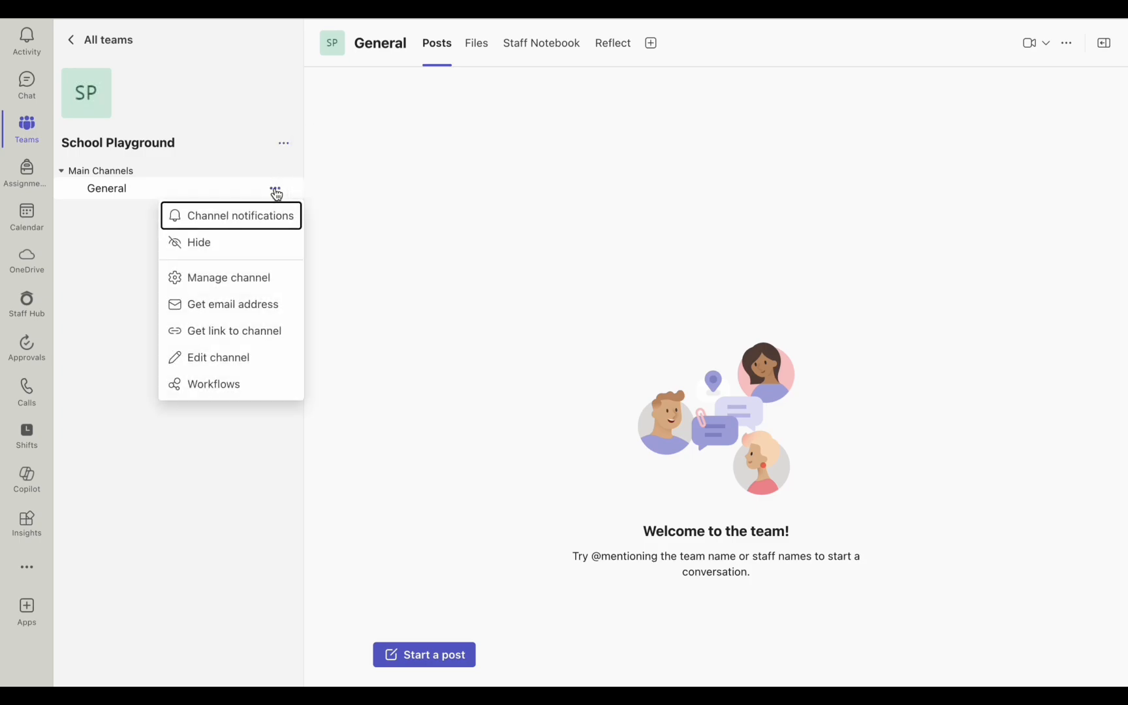
click(235, 282)
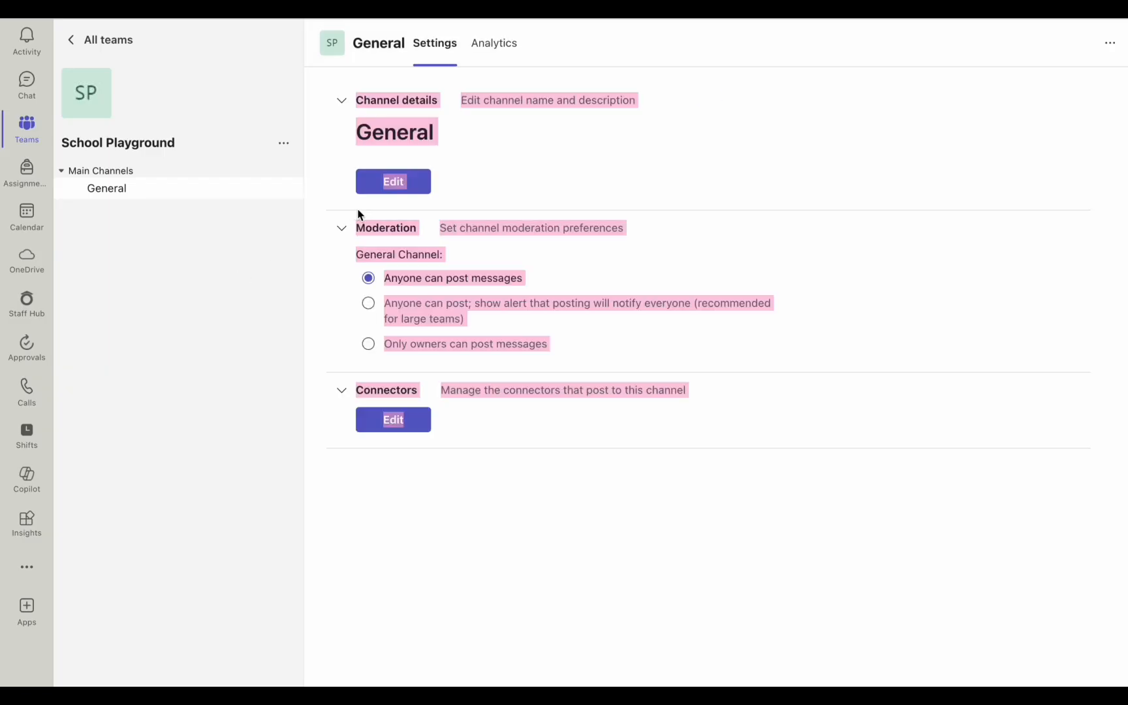
click(394, 186)
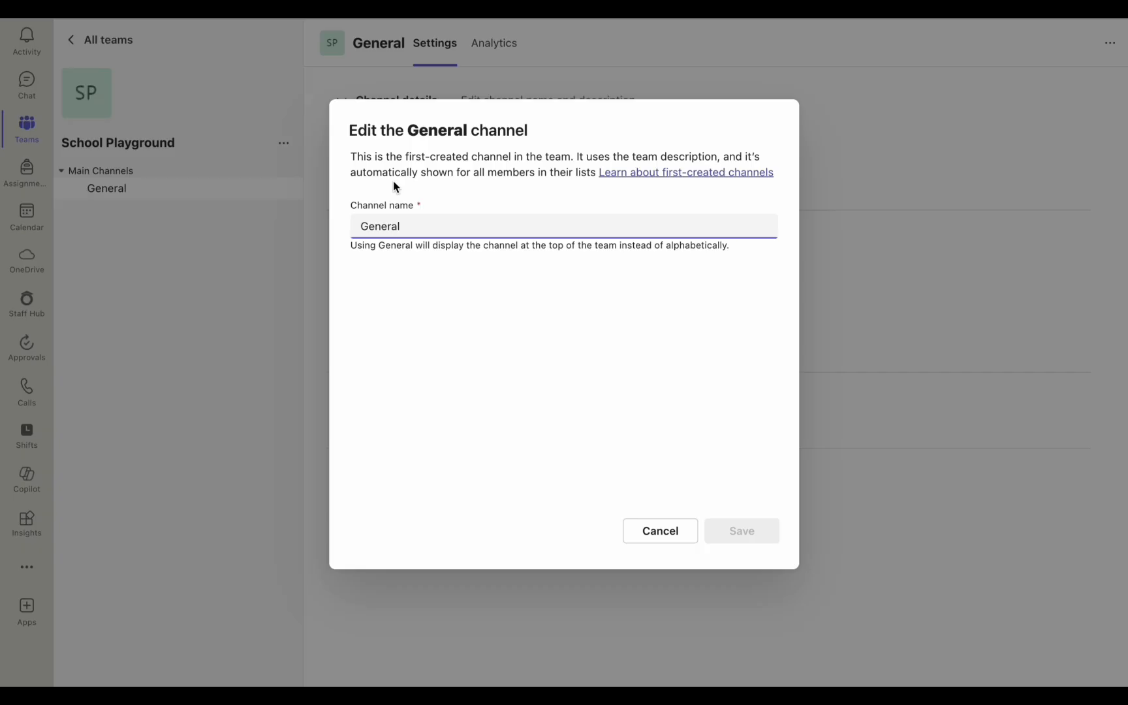
drag(405, 228, 354, 221)
text(000- H)
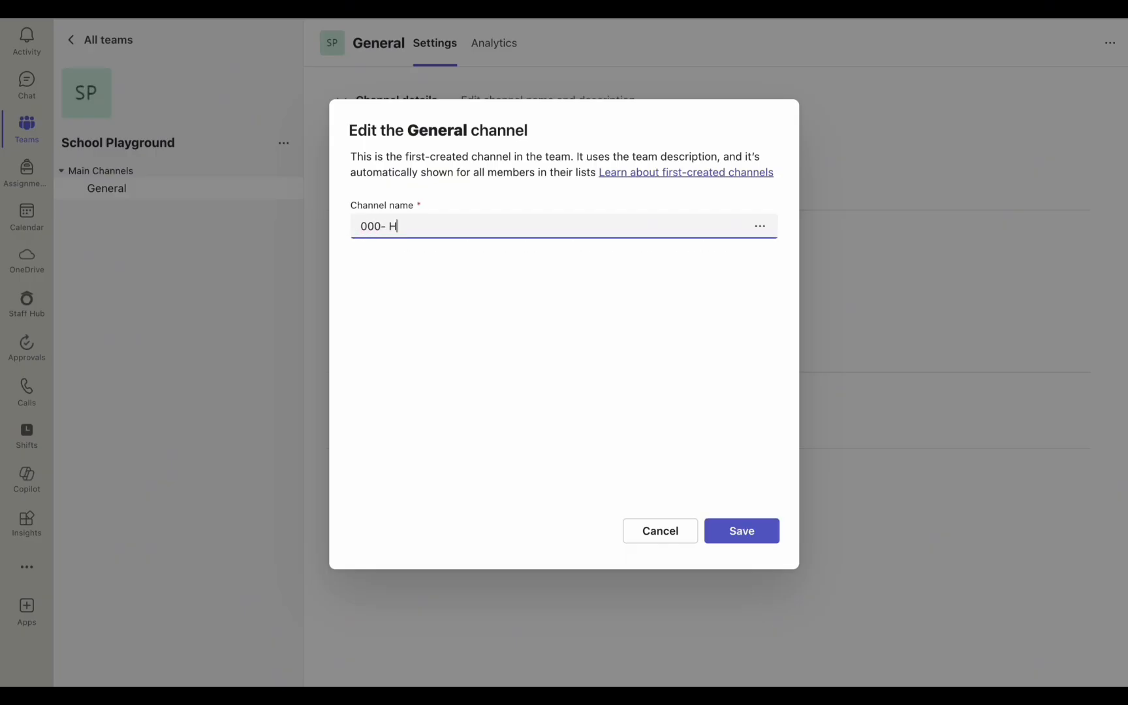
text(ome Base)
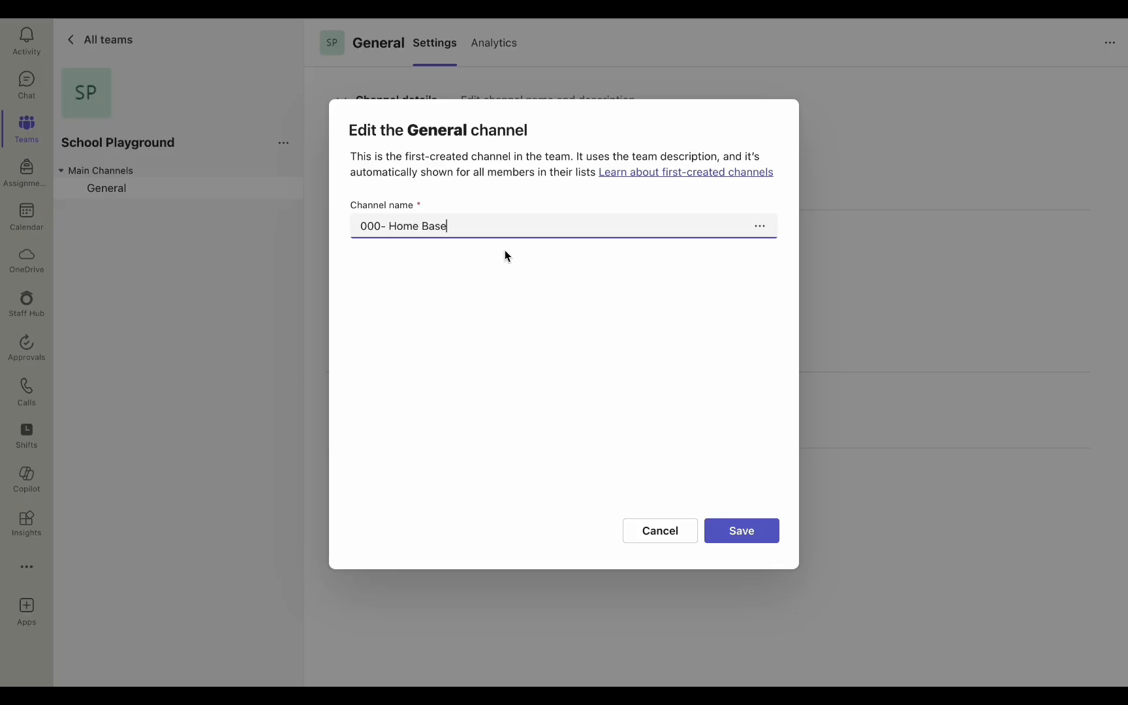
key(BackSpace)
key(BackSpace)
key(BackSpace)
key(BackSpace)
key(BackSpace)
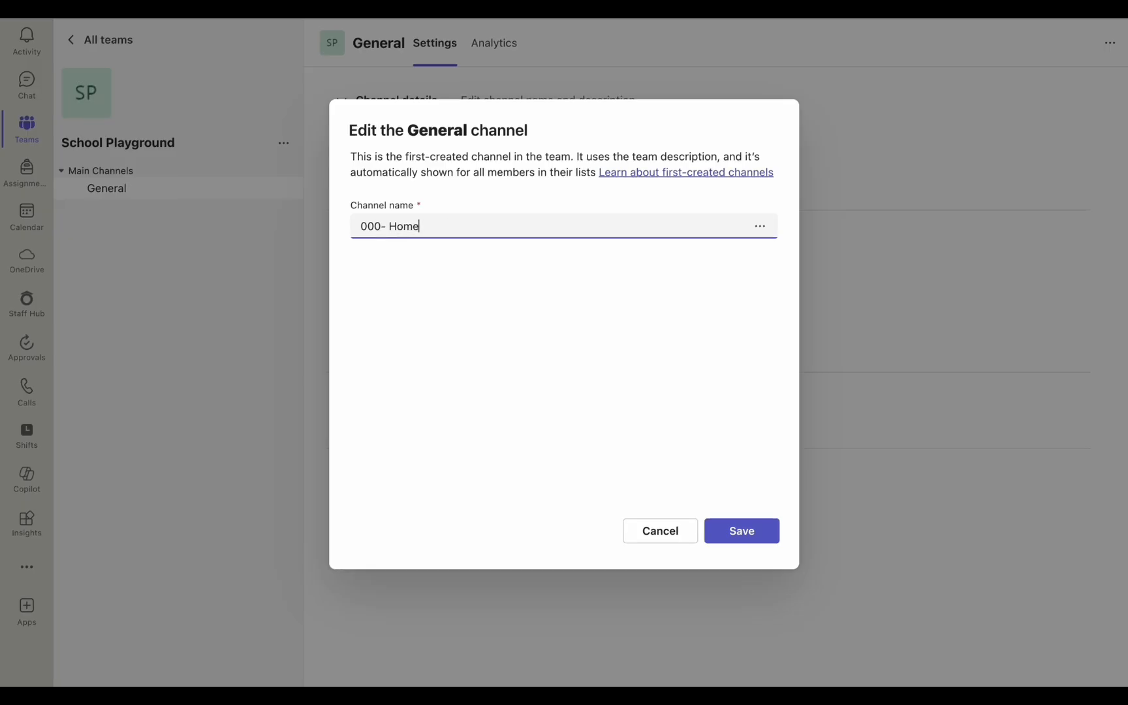
text(Base)
click(731, 528)
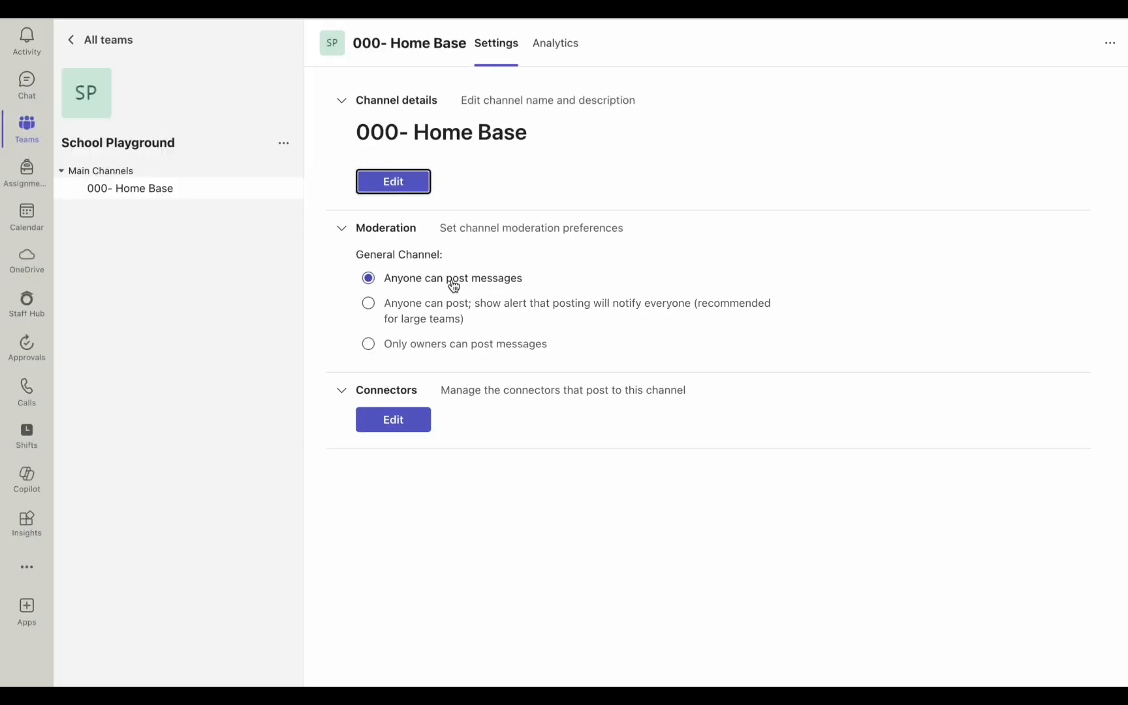
click(371, 347)
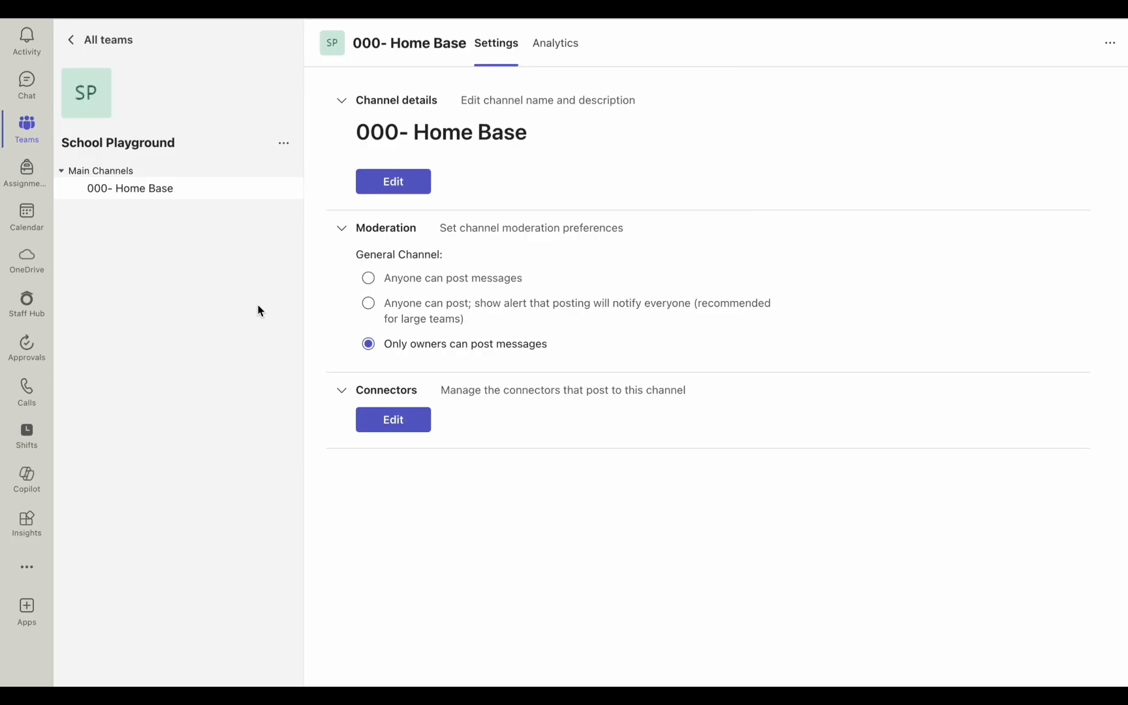
Step: Create a private channel named "001- Leadership" in the School Playground team with the description "Leaders Only"
click(283, 142)
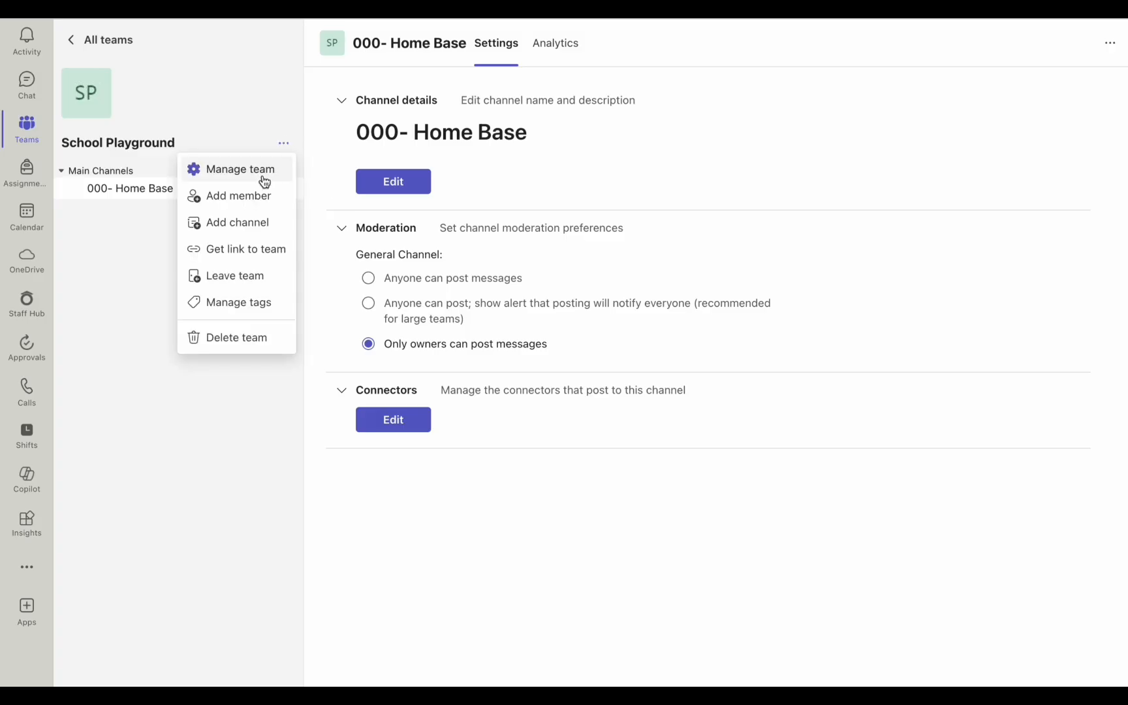
click(235, 225)
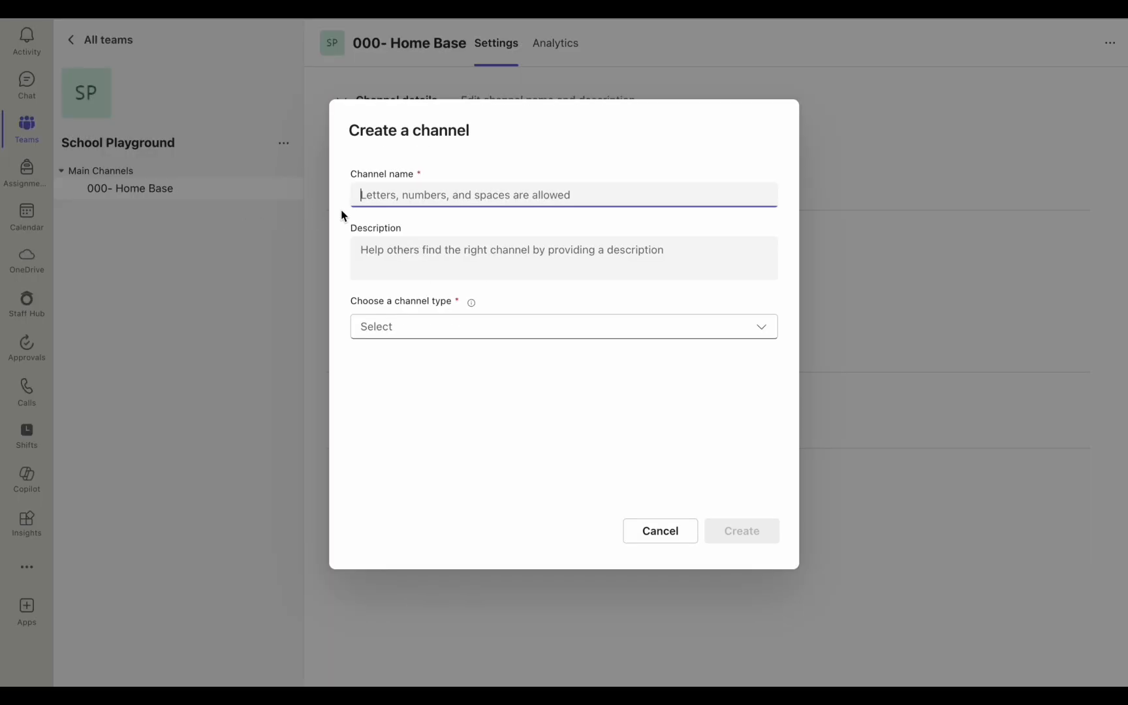
text(00)
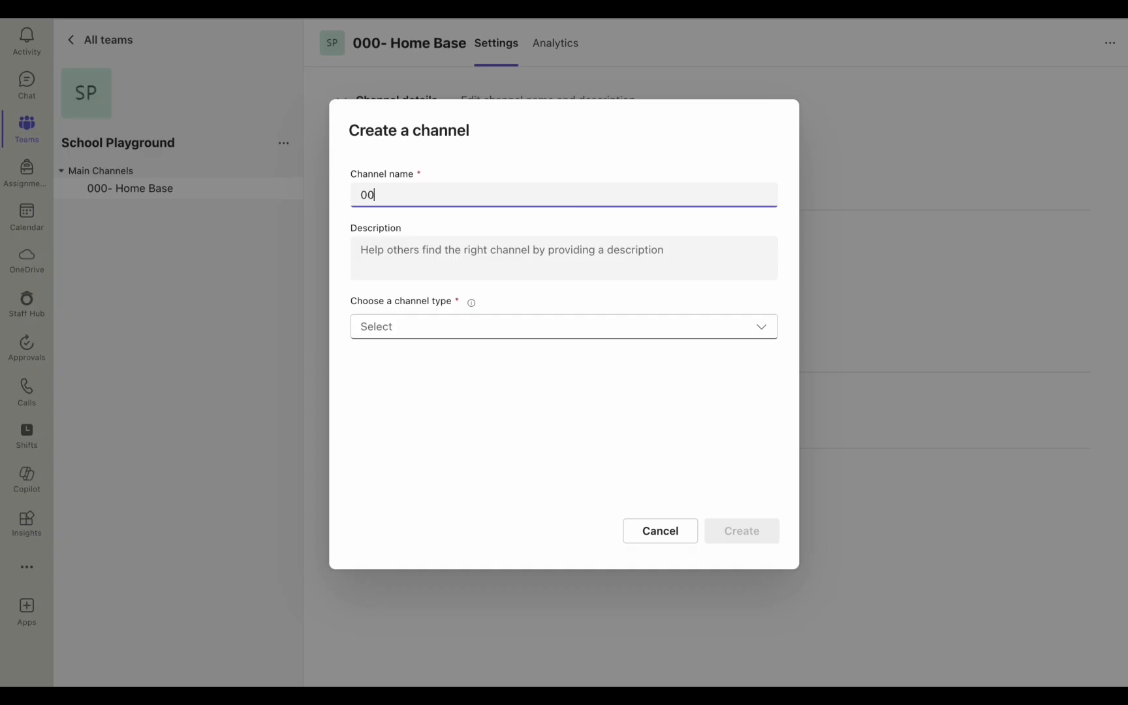
text(1- Leadership)
click(364, 250)
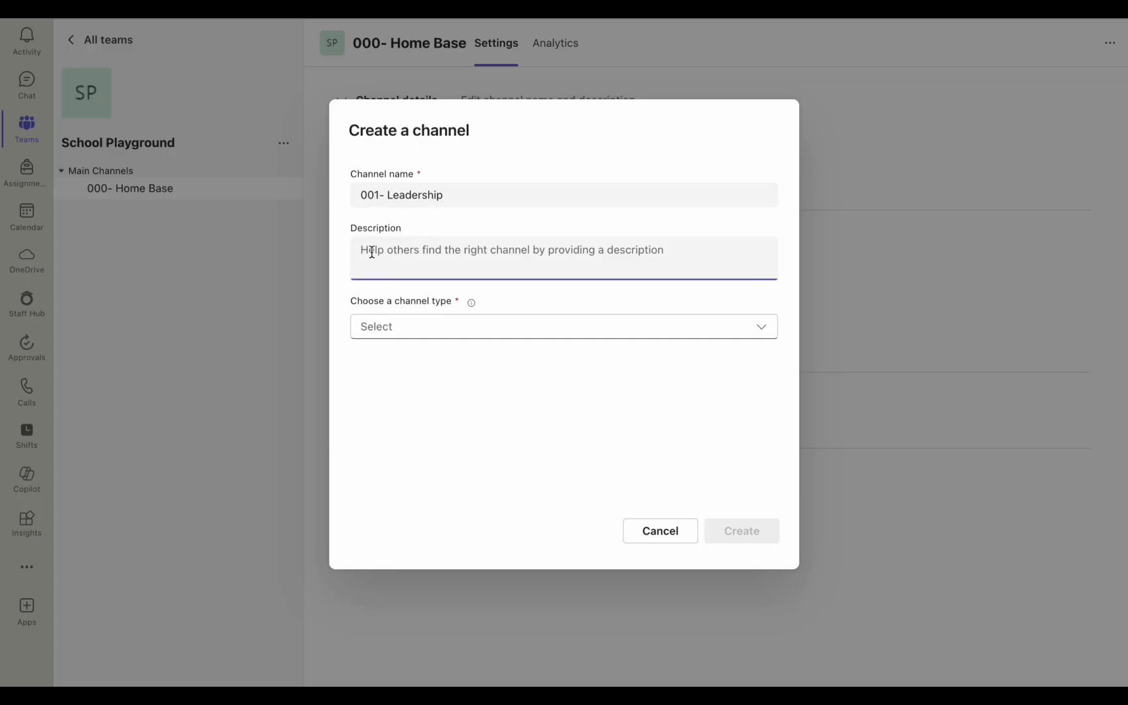
text(Leaders)
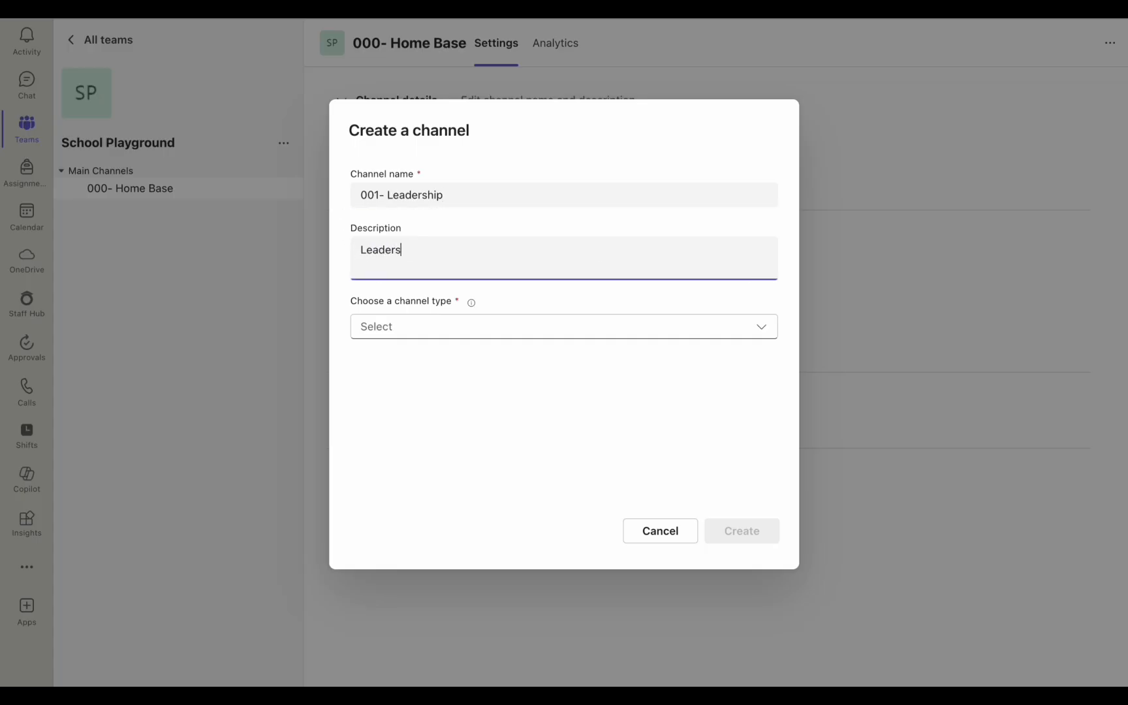
text( Only)
click(521, 334)
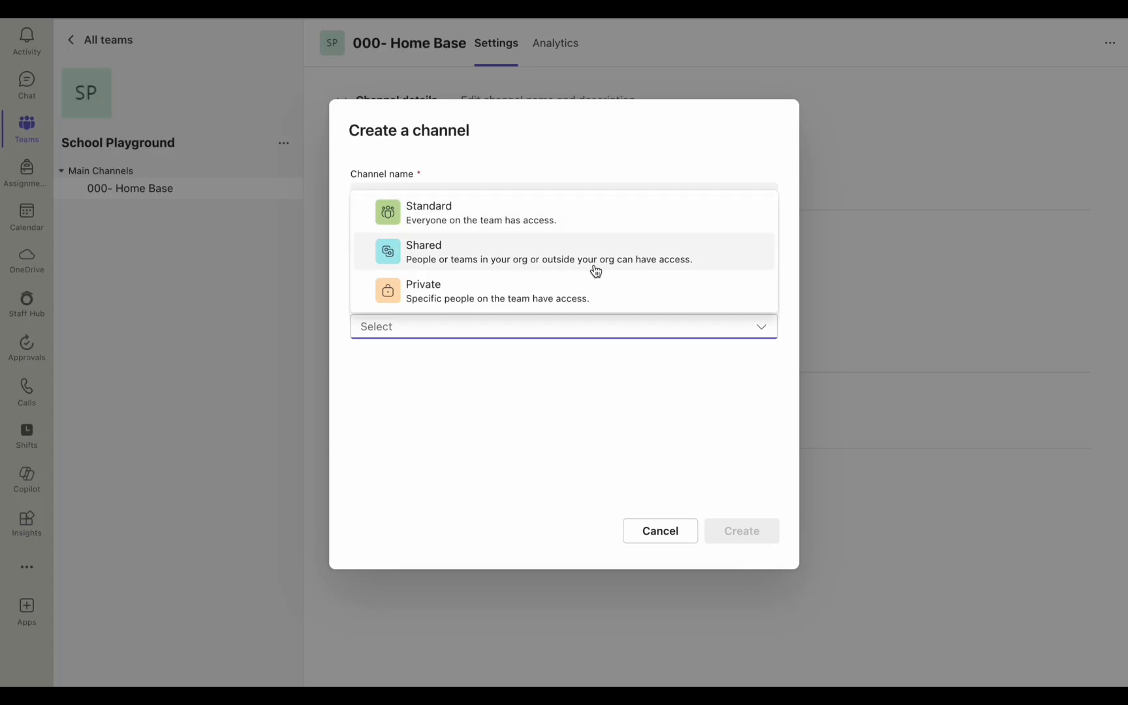
click(440, 300)
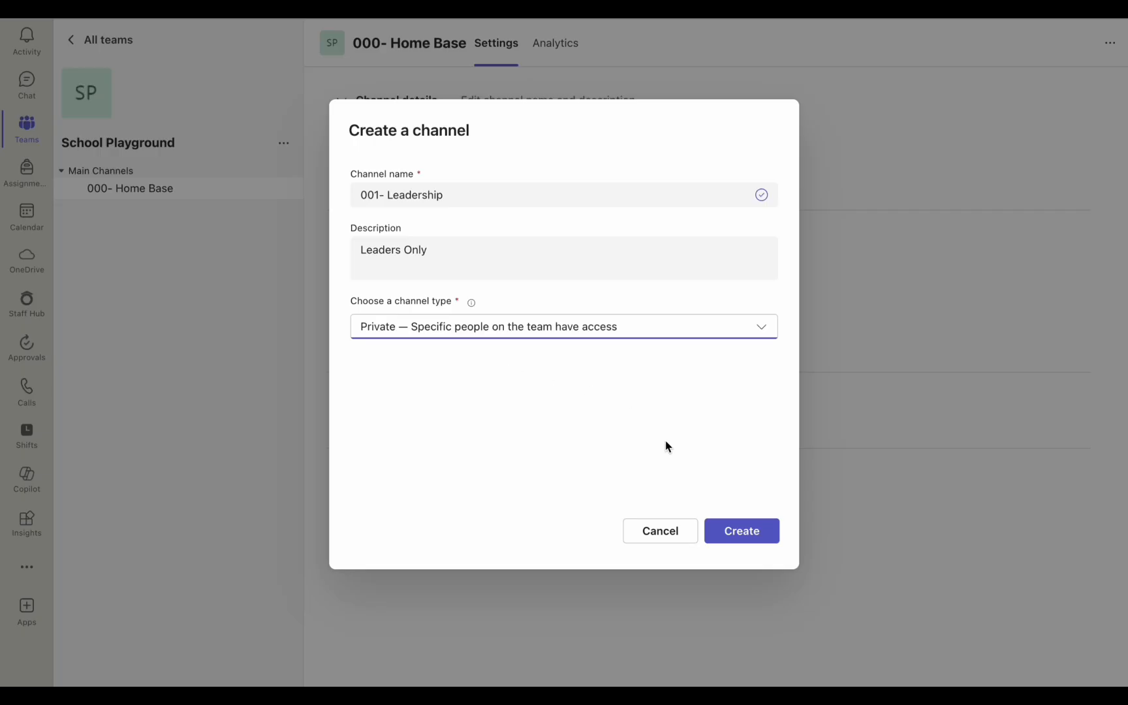
click(740, 531)
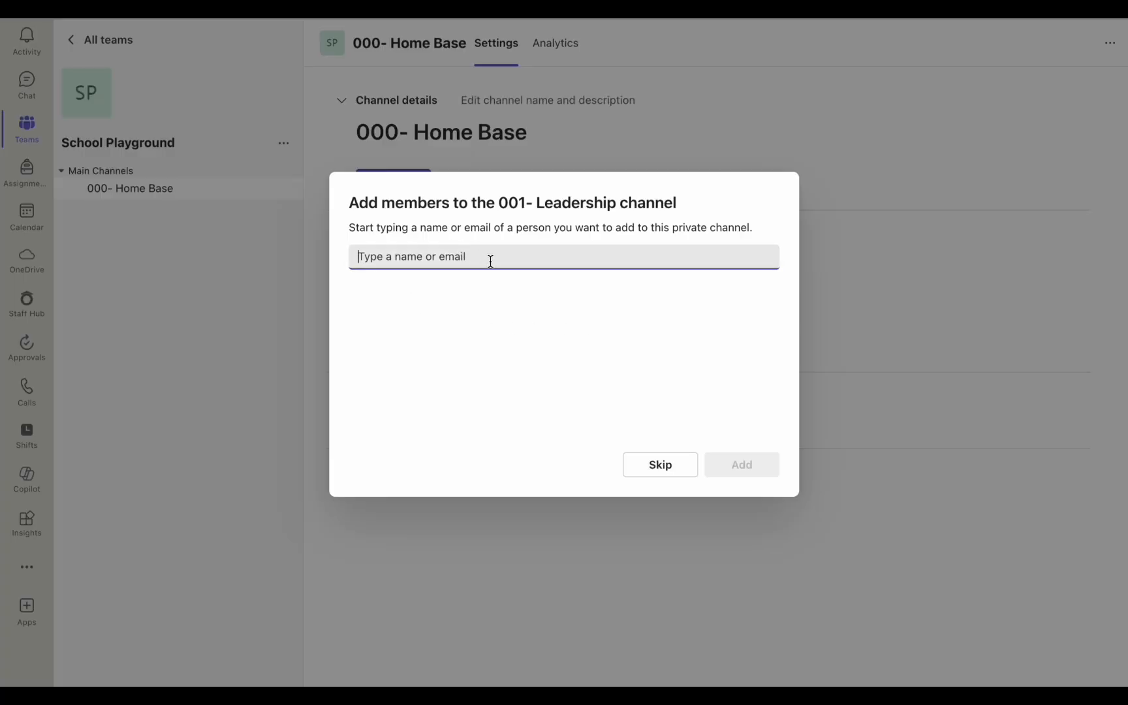
Step: Finish setting up the 001- Leadership channel without adding any members
text(Prin)
key(BackSpace)
key(BackSpace)
key(BackSpace)
key(BackSpace)
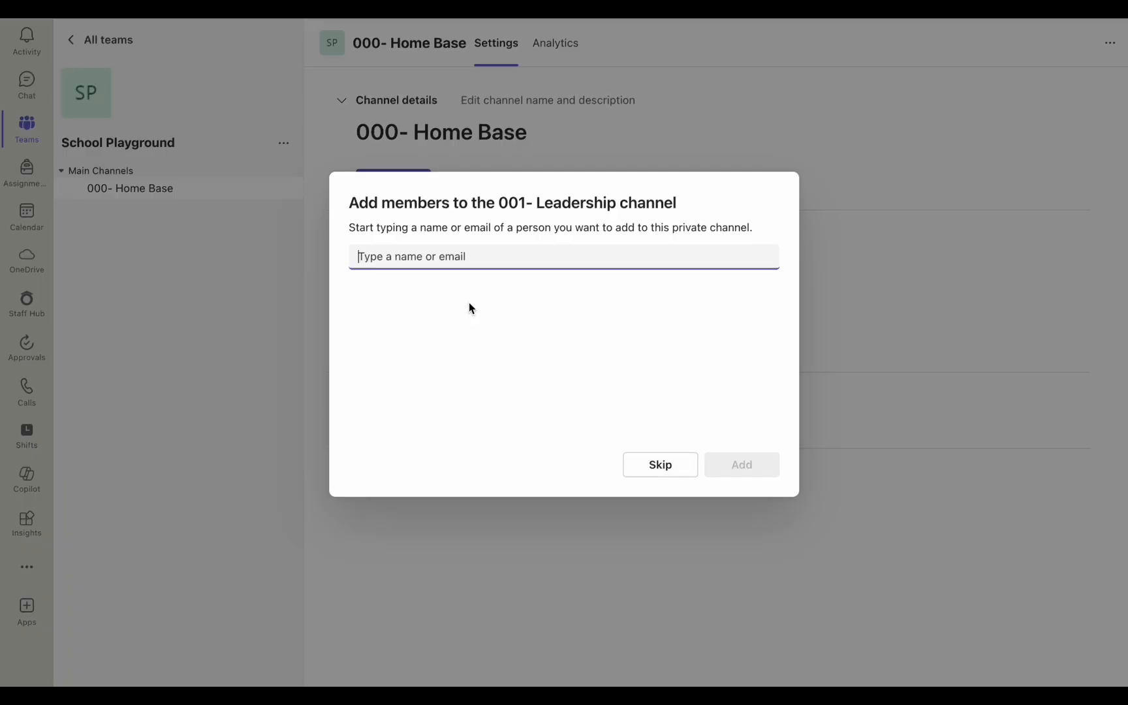
click(660, 465)
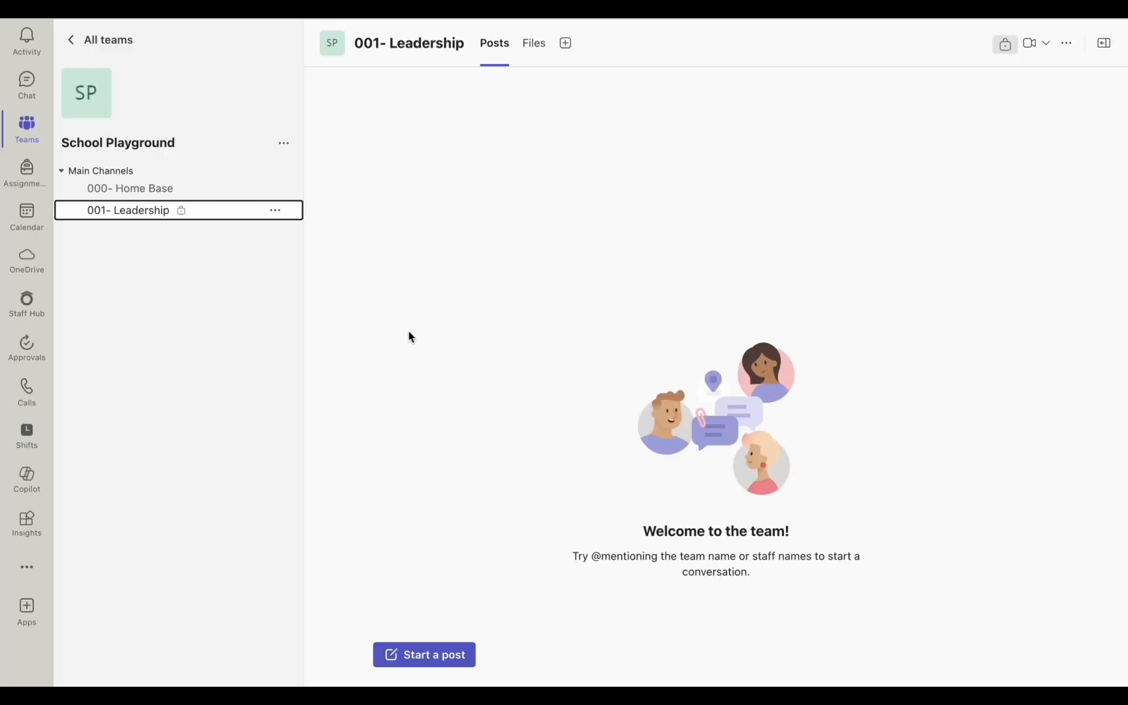
Step: Start another channel in the School Playground team and name it "002-Questions"
click(284, 146)
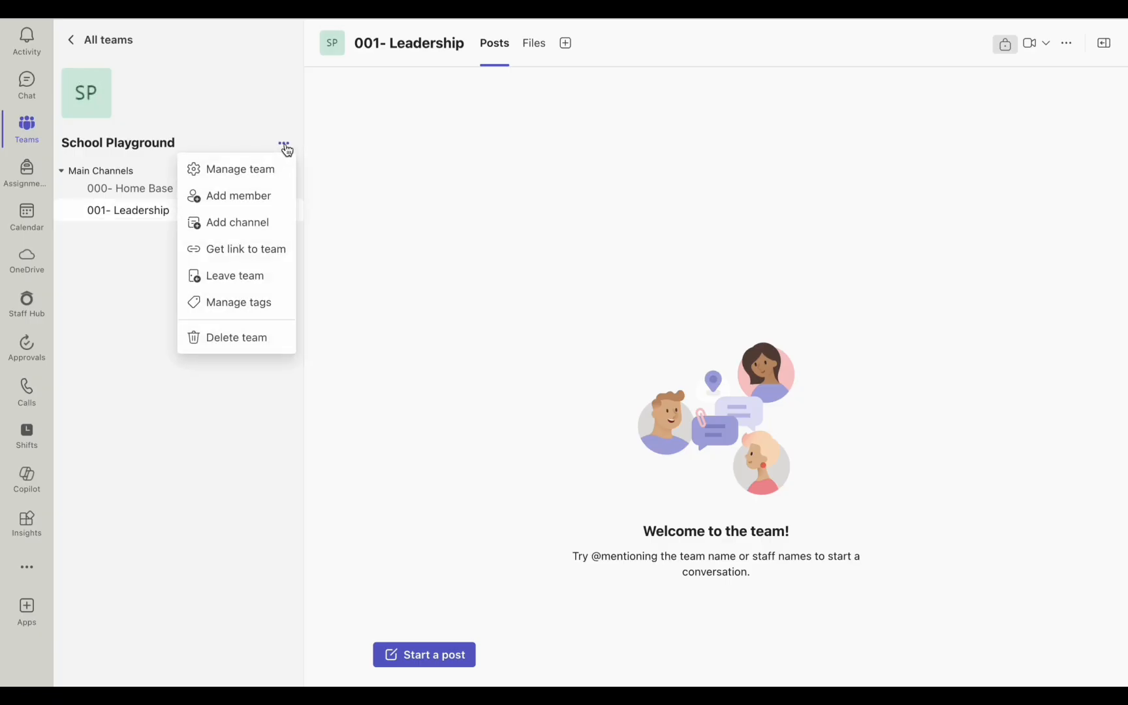
click(261, 231)
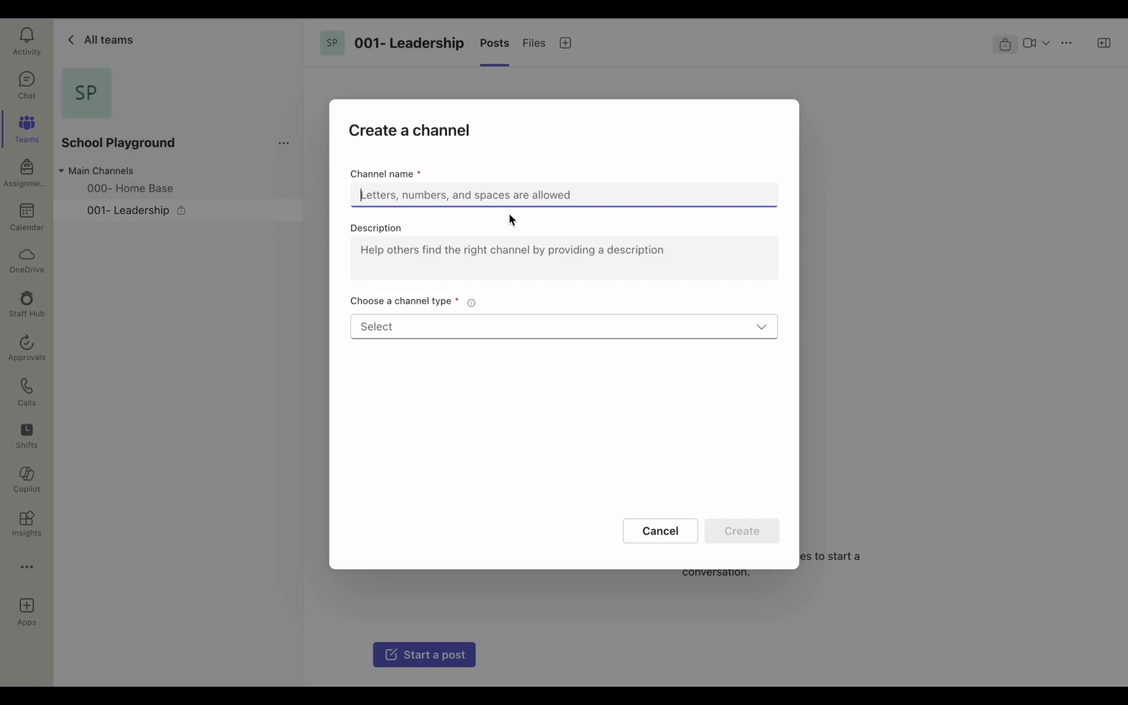
text(002-)
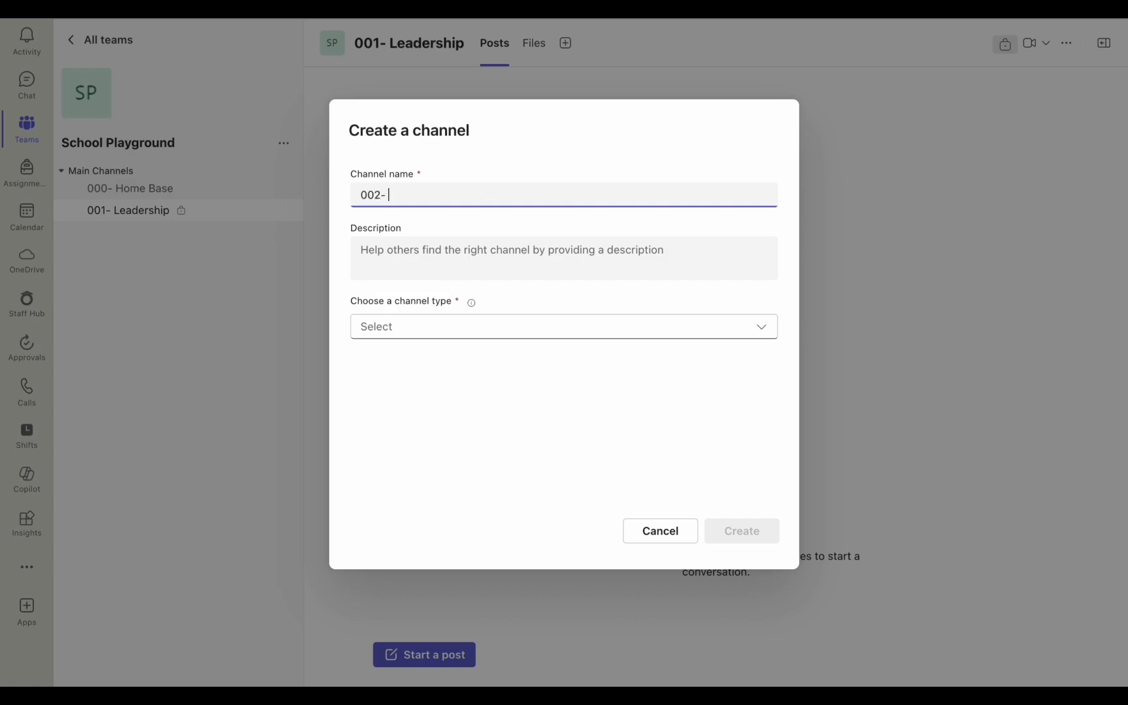
text(Questions)
key(Tab)
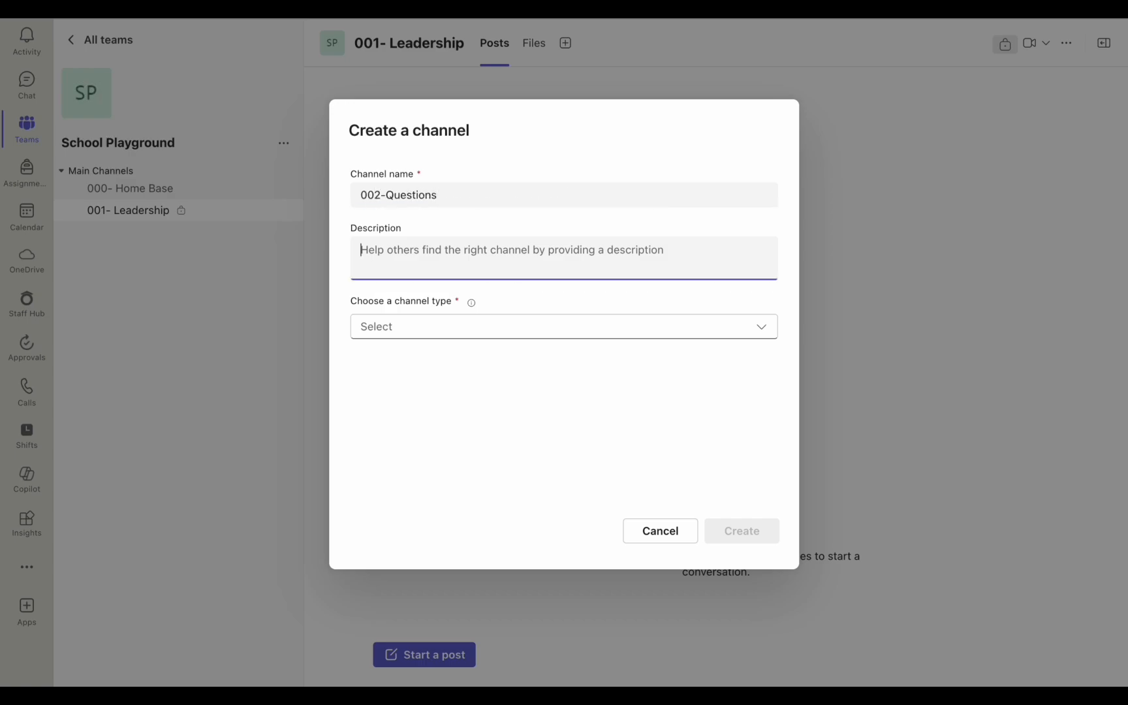
Step: Describe the 002-Questions channel as "Post questions and answer questions. Posting helps everyone build collective knowledge."
text(Pos)
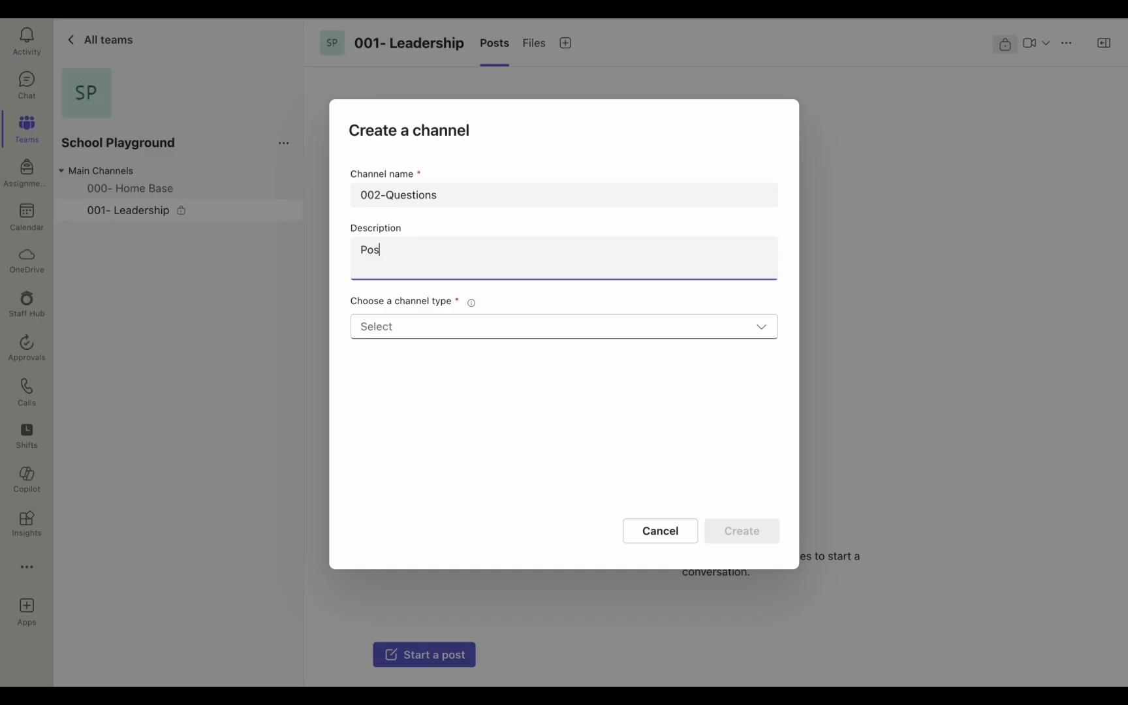
text(t questions and answers)
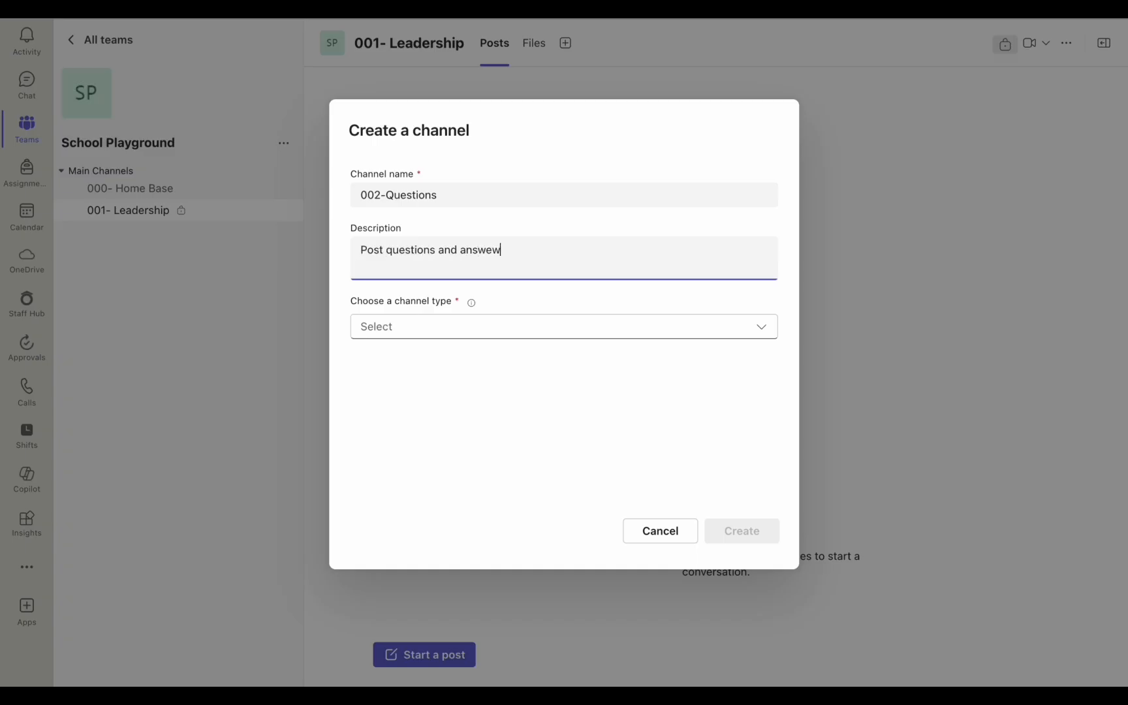
key(BackSpace)
key(BackSpace)
key(BackSpace)
text(er questions. Posting ehlp)
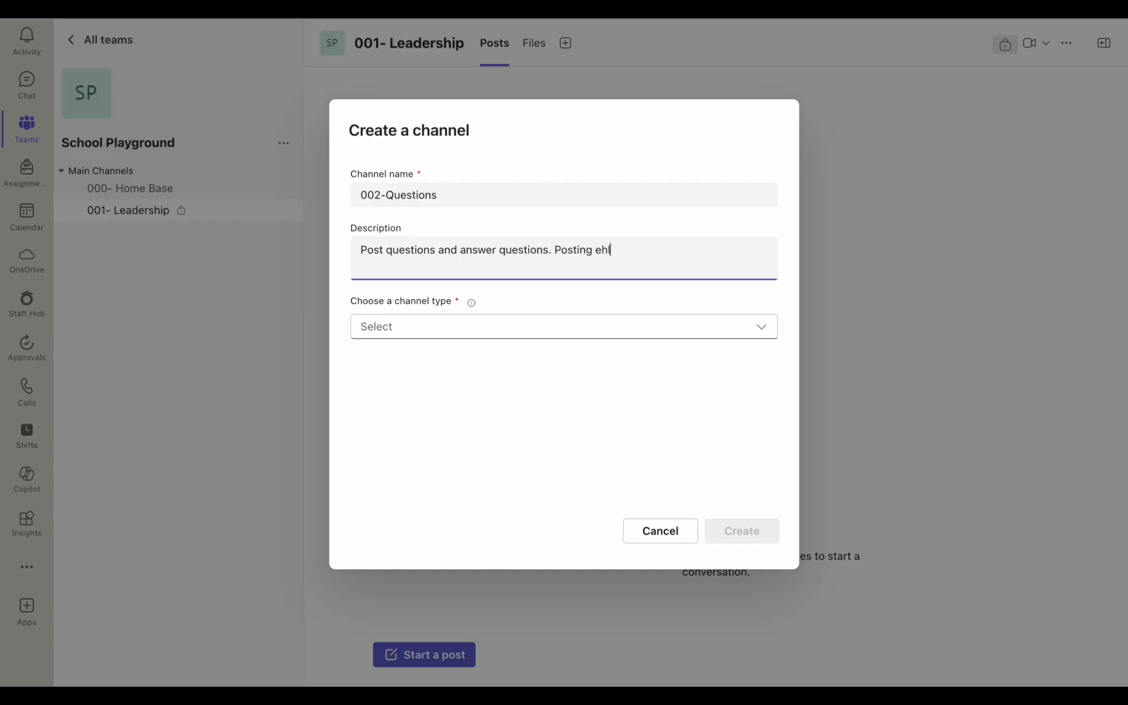
key(BackSpace)
key(BackSpace)
key(BackSpace)
key(BackSpace)
text(helps everyone bu)
key(BackSpace)
key(BackSpace)
key(BackSpace)
text(e build collectiv)
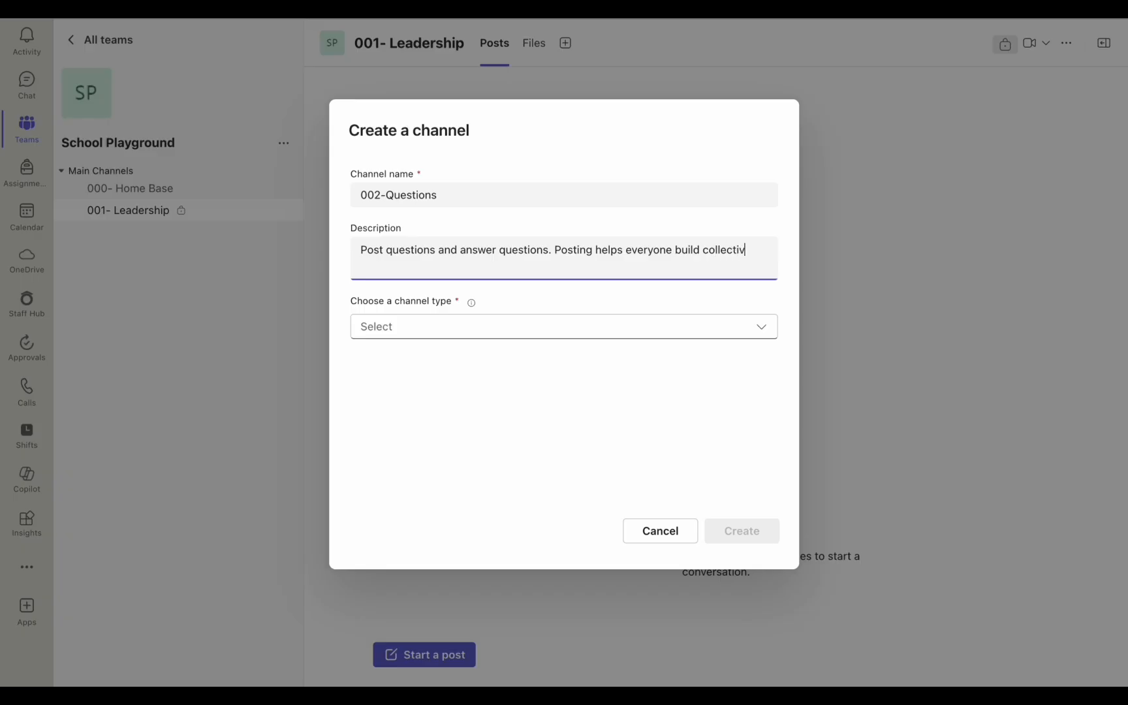
text(e knowledge.)
Step: Make 002-Questions a Standard channel, recommend that people show it in their channel lists, and create it
click(494, 329)
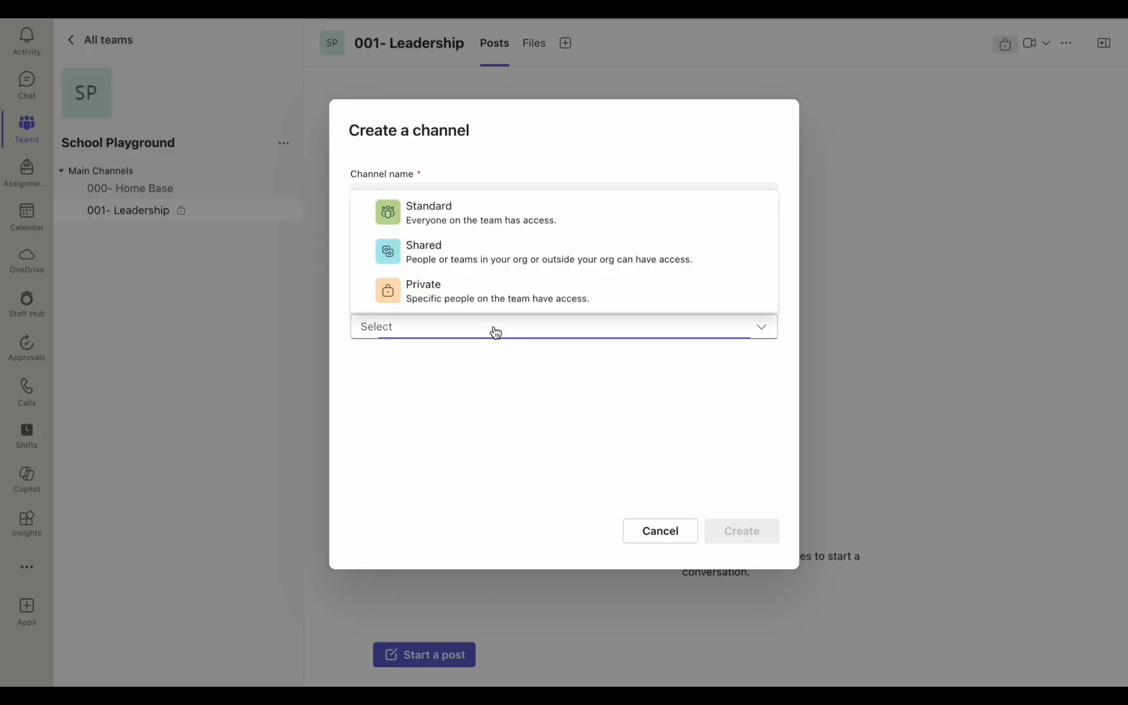
click(496, 219)
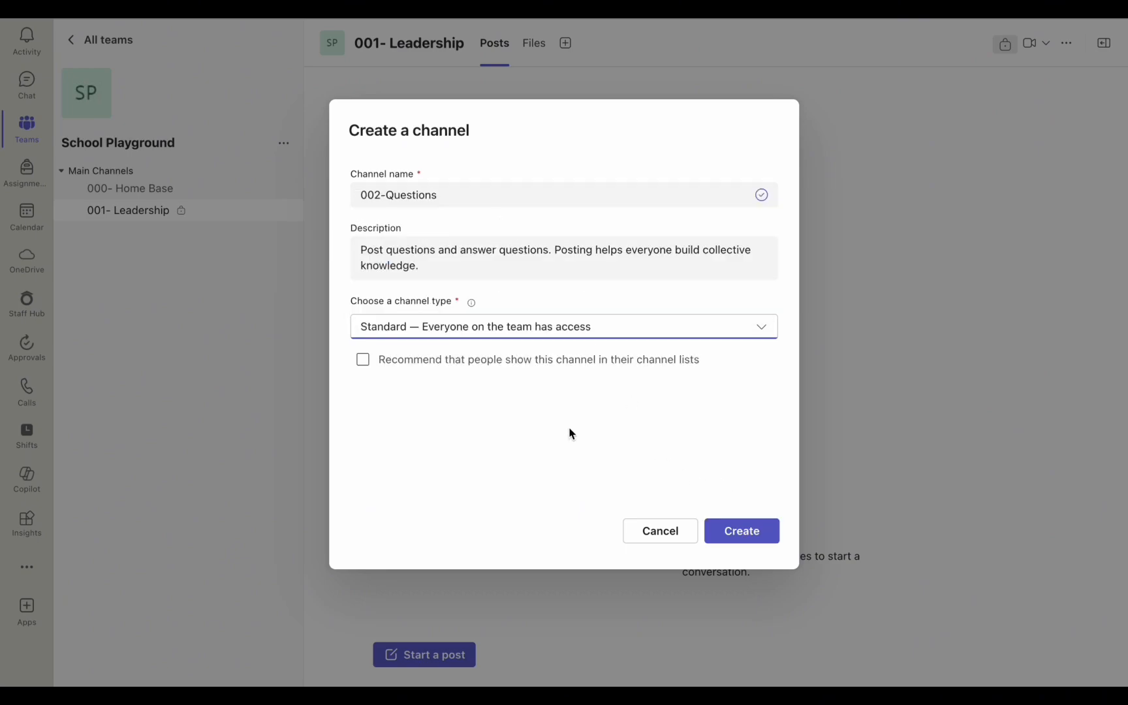
click(474, 374)
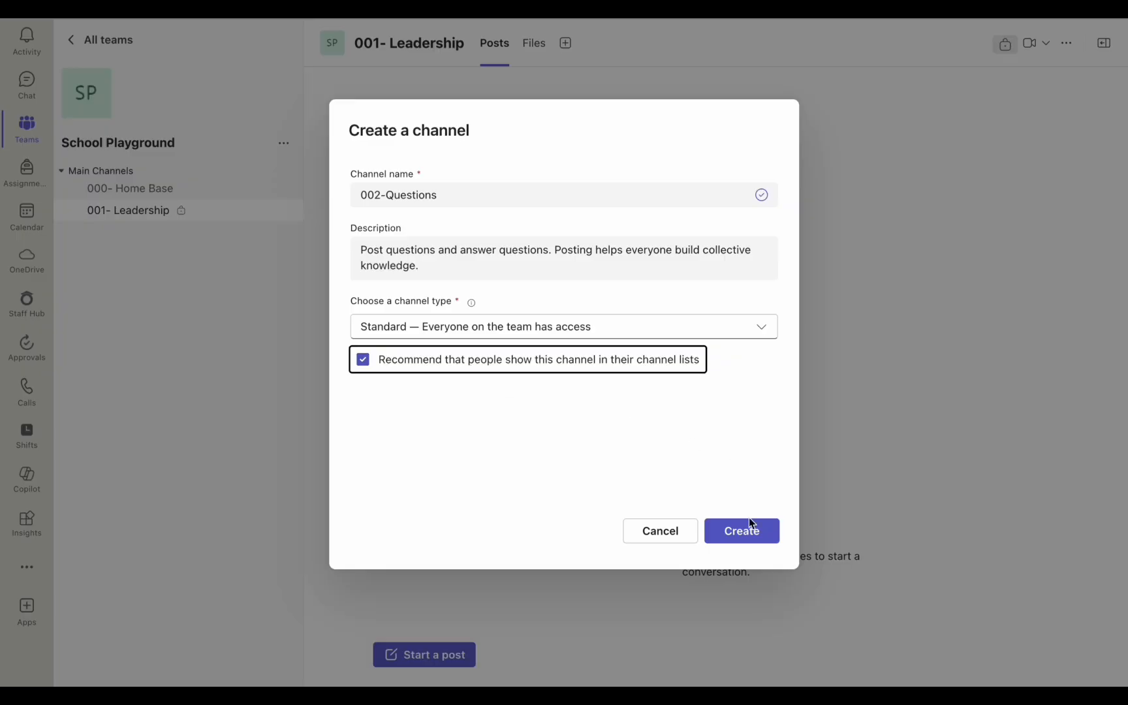
click(742, 532)
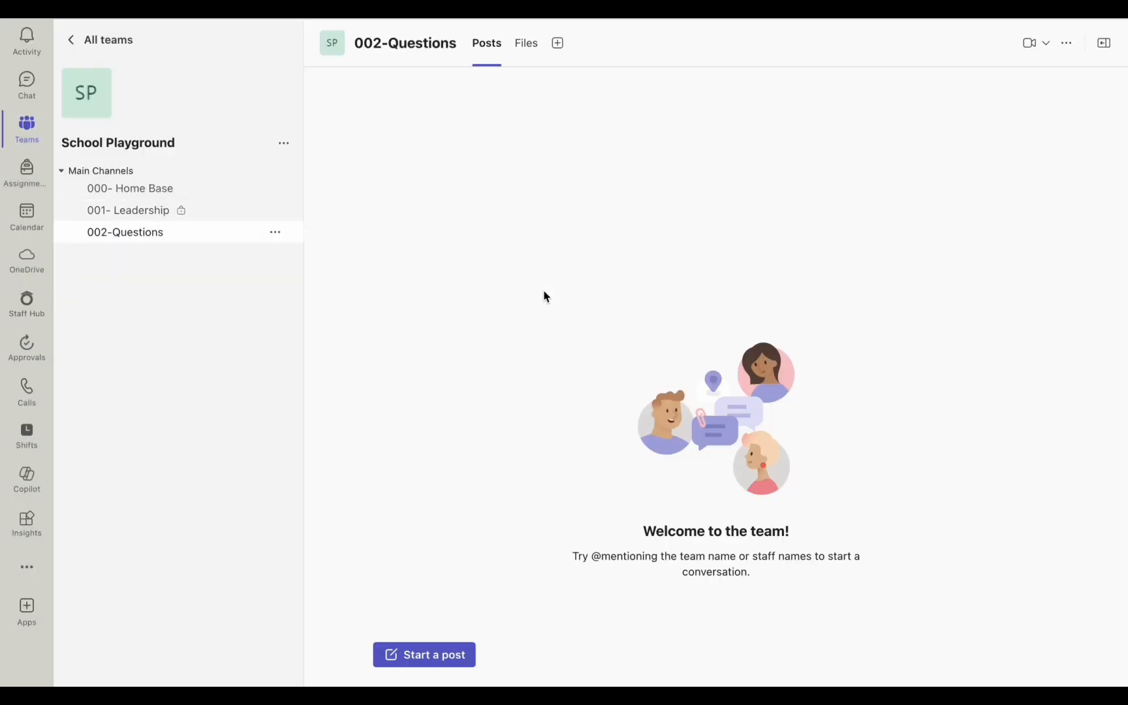
Step: Create the recommended channel "003- Classified Ads" with the description "Have something that you don't want anymore? Need something? Post a picture here!"
click(283, 143)
click(255, 222)
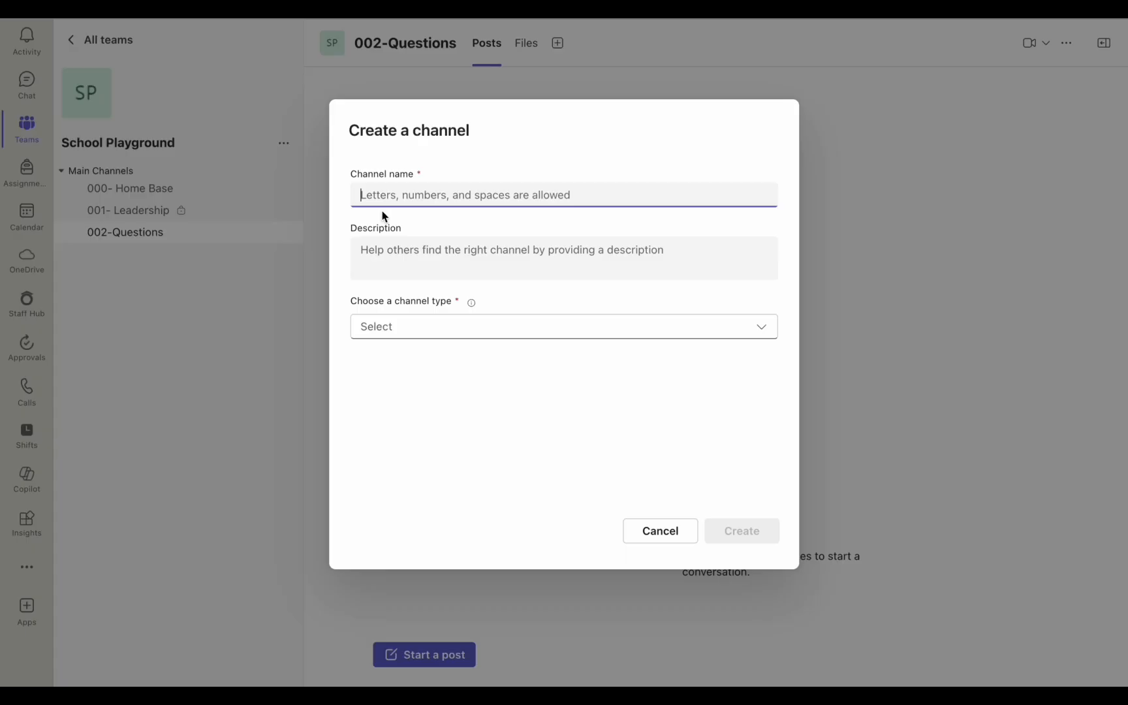
text(003- Classified Ads)
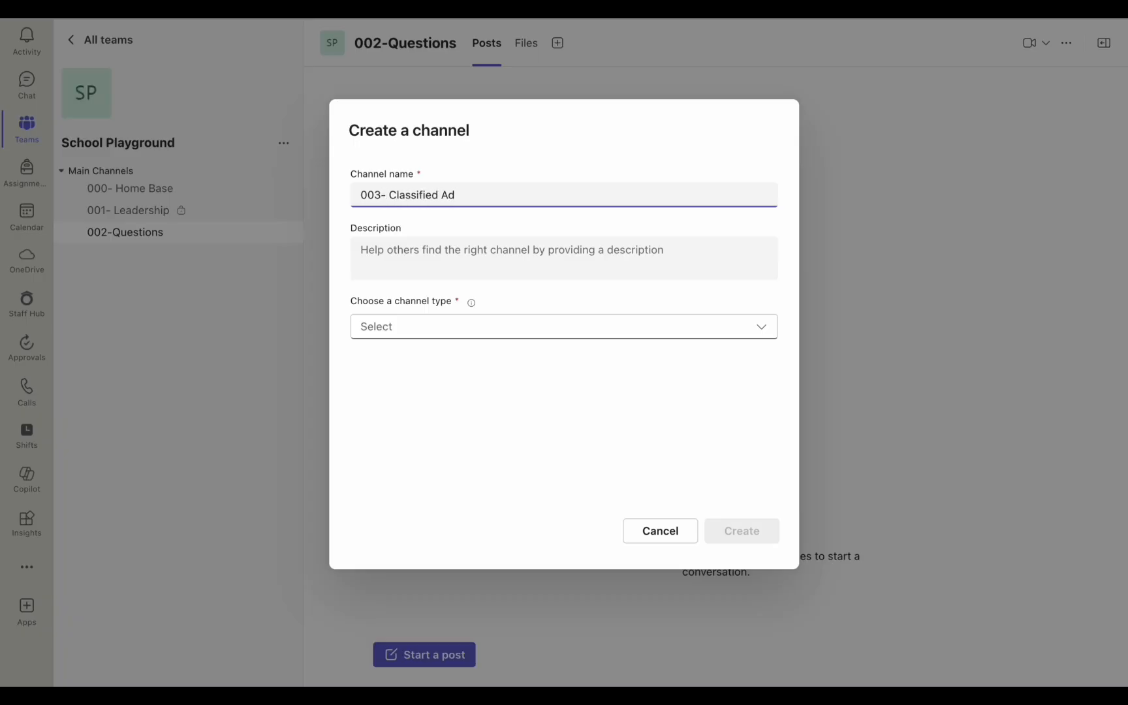
key(Tab)
text(Have something that you don't want anymore? Need something? Post a picture here!)
Step: Create the channel "004- Show and Share" described as "Have something fun to share? It can be work related or not work related. Post about it here!"
text(004- Show and Share)
key(Tab)
text(Have something fun to share? It can be work related or not work)
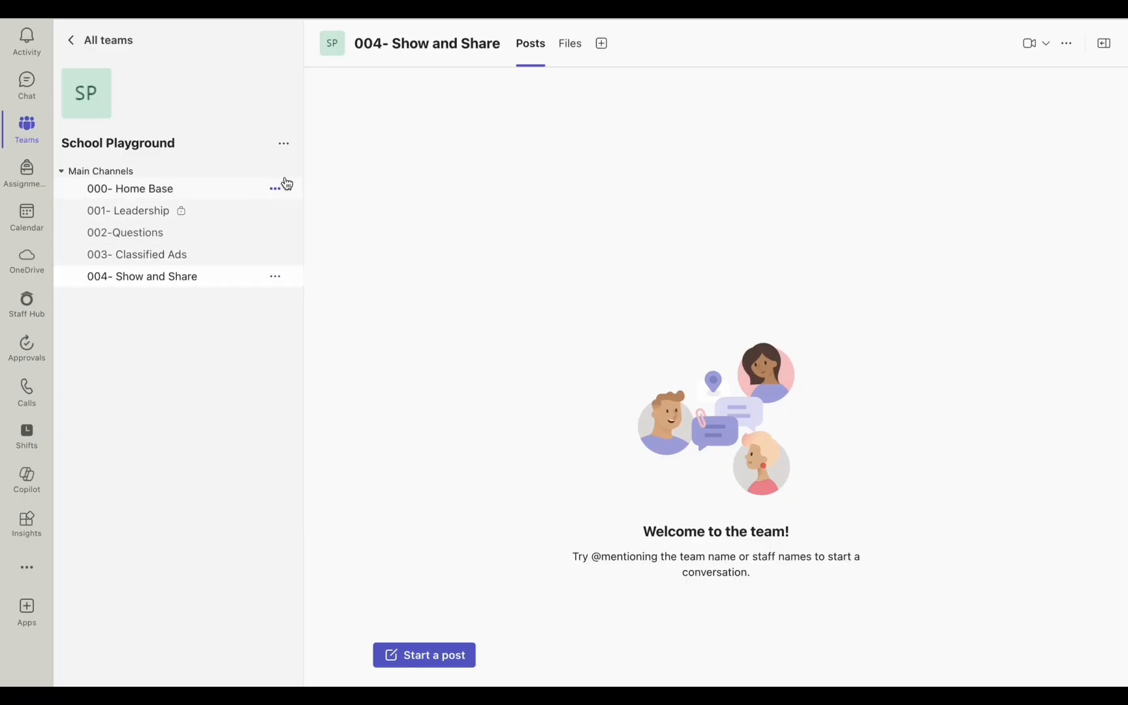
Step: Open the School Playground team's channel management and pin the 000- Home Base and 001- Leadership channels
click(286, 145)
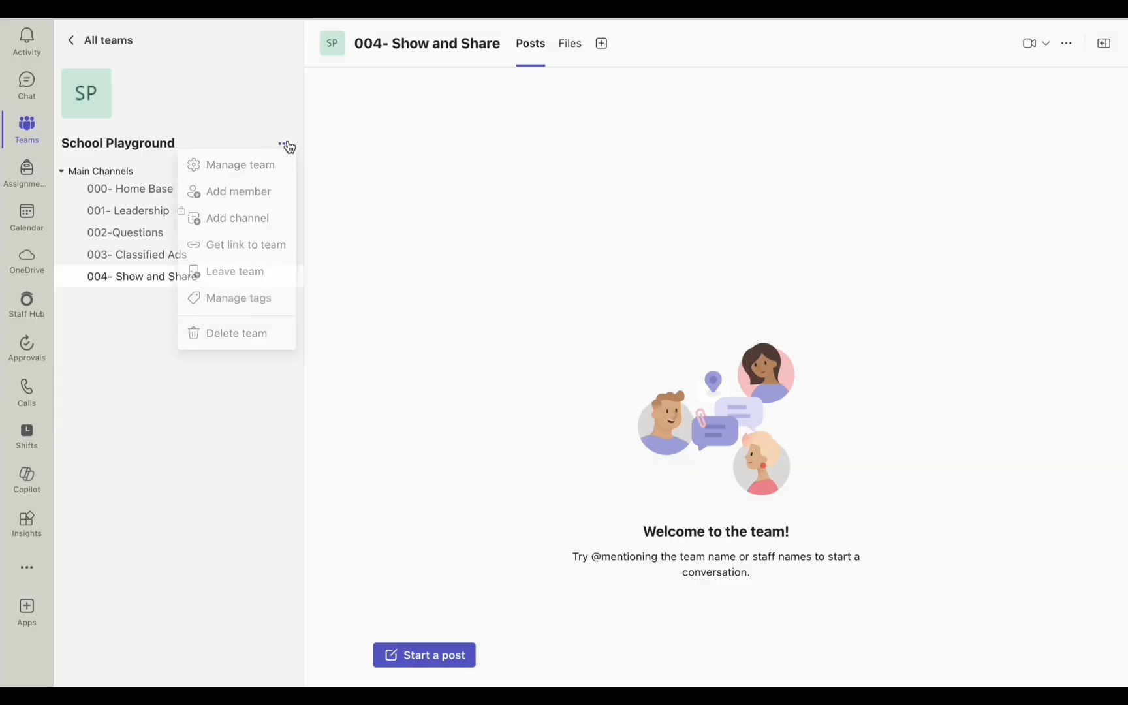
click(239, 179)
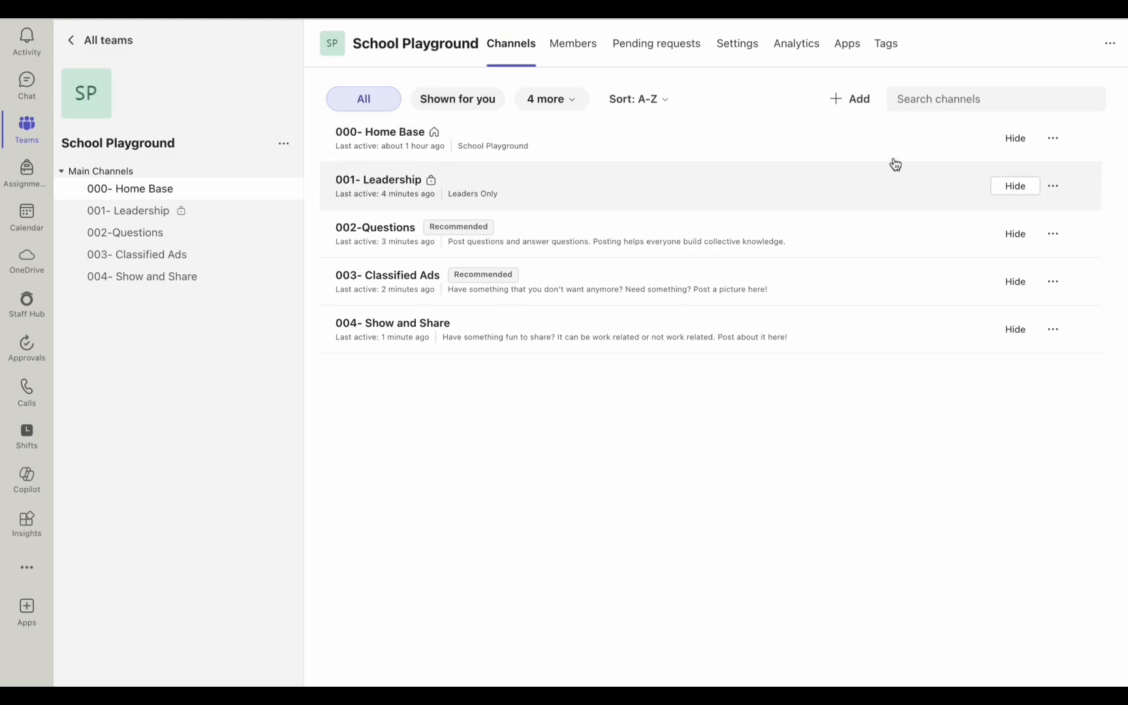
click(1053, 139)
click(1053, 187)
key(Escape)
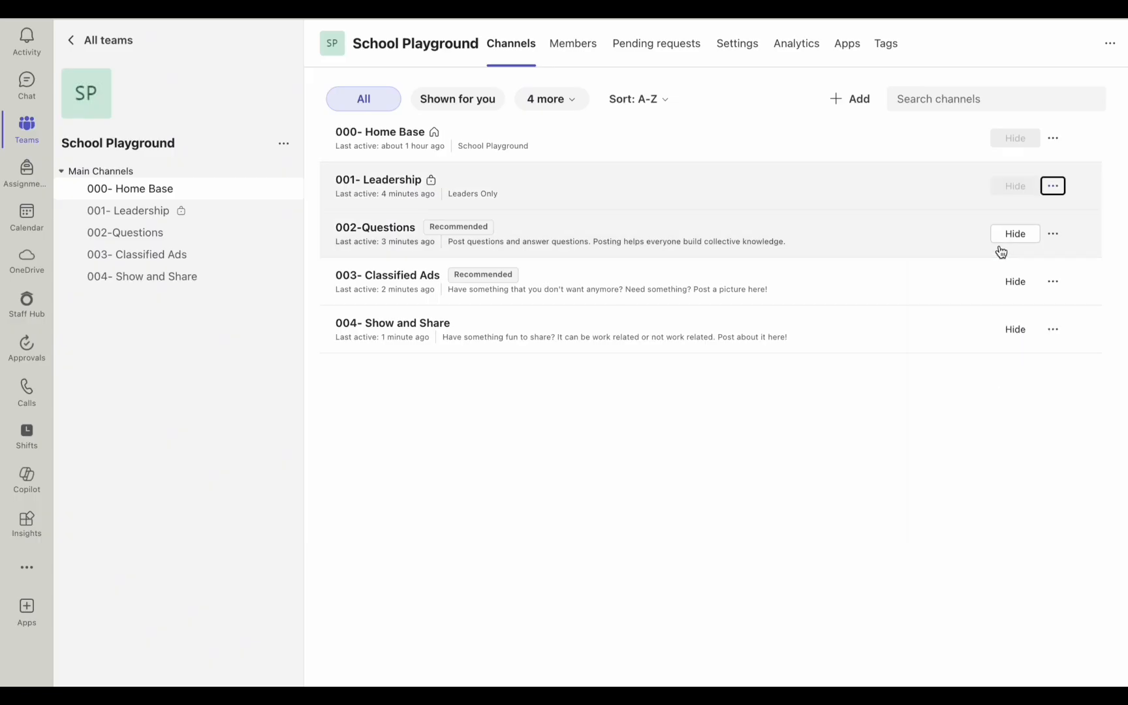
Step: Pin the 002-Questions, 003- Classified Ads and 004- Show and Share channels of the School Playground team
click(1053, 235)
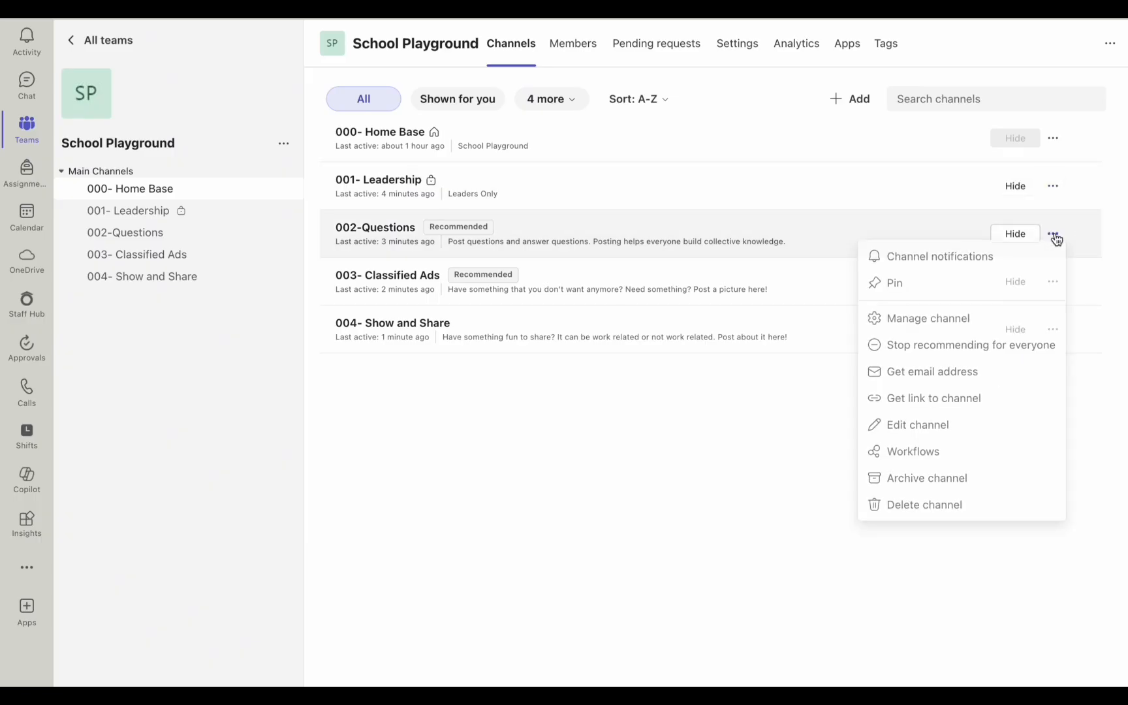
click(938, 295)
click(1053, 281)
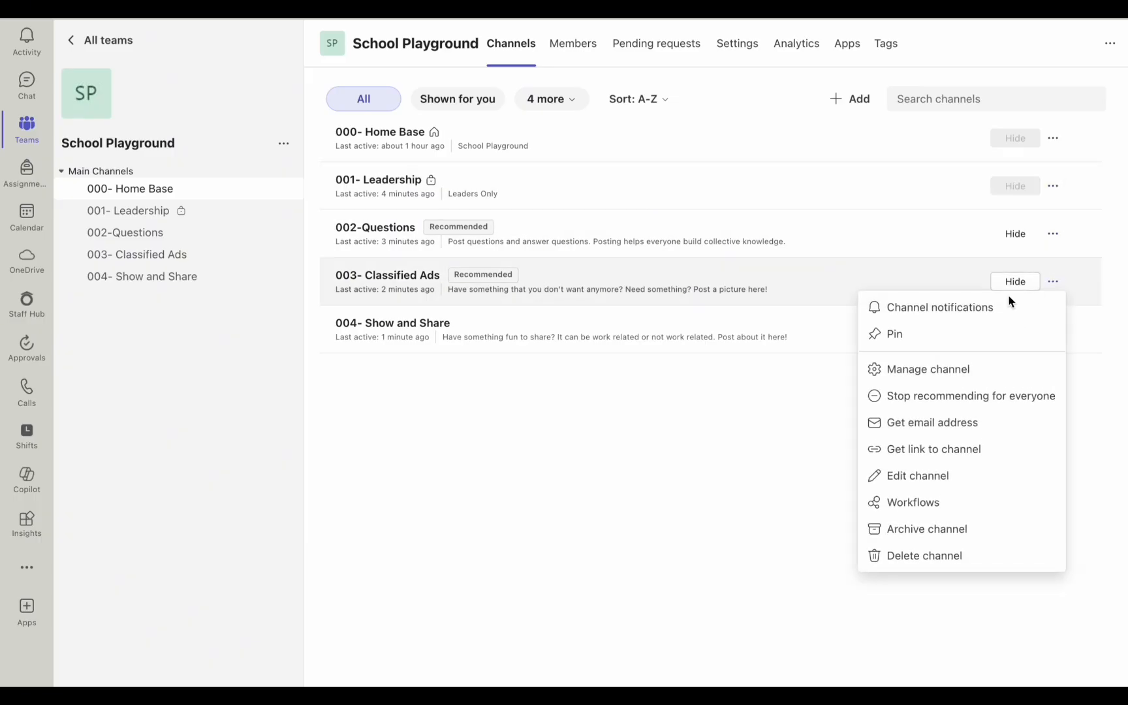
click(941, 336)
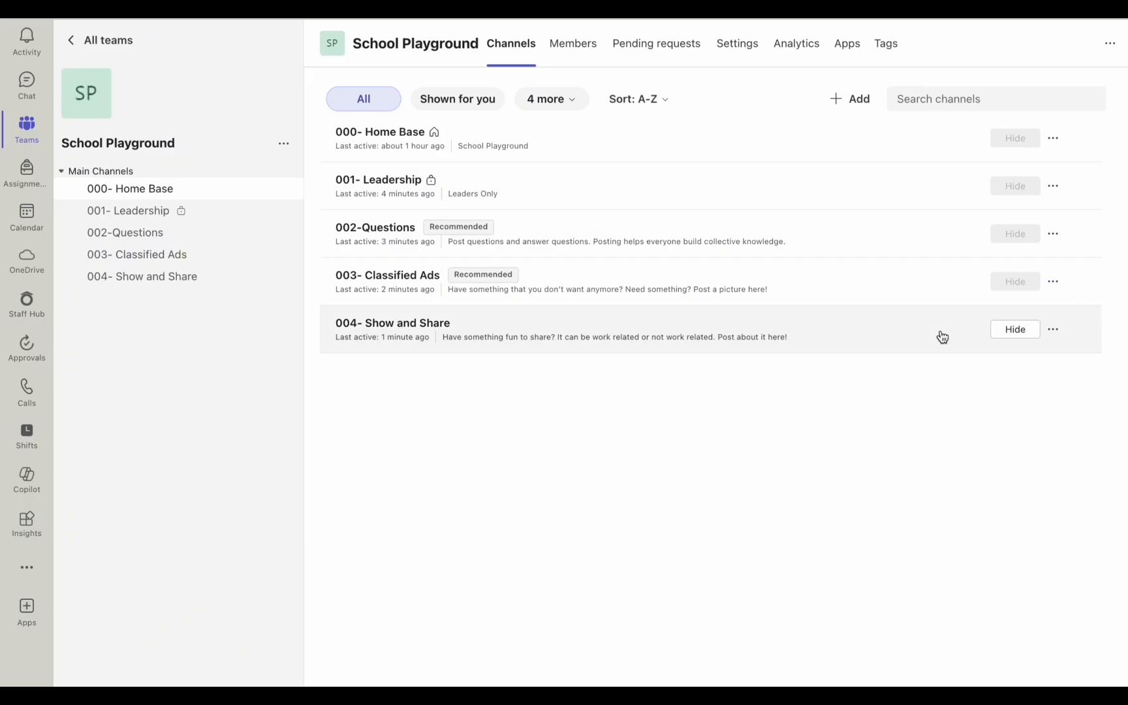
click(1052, 330)
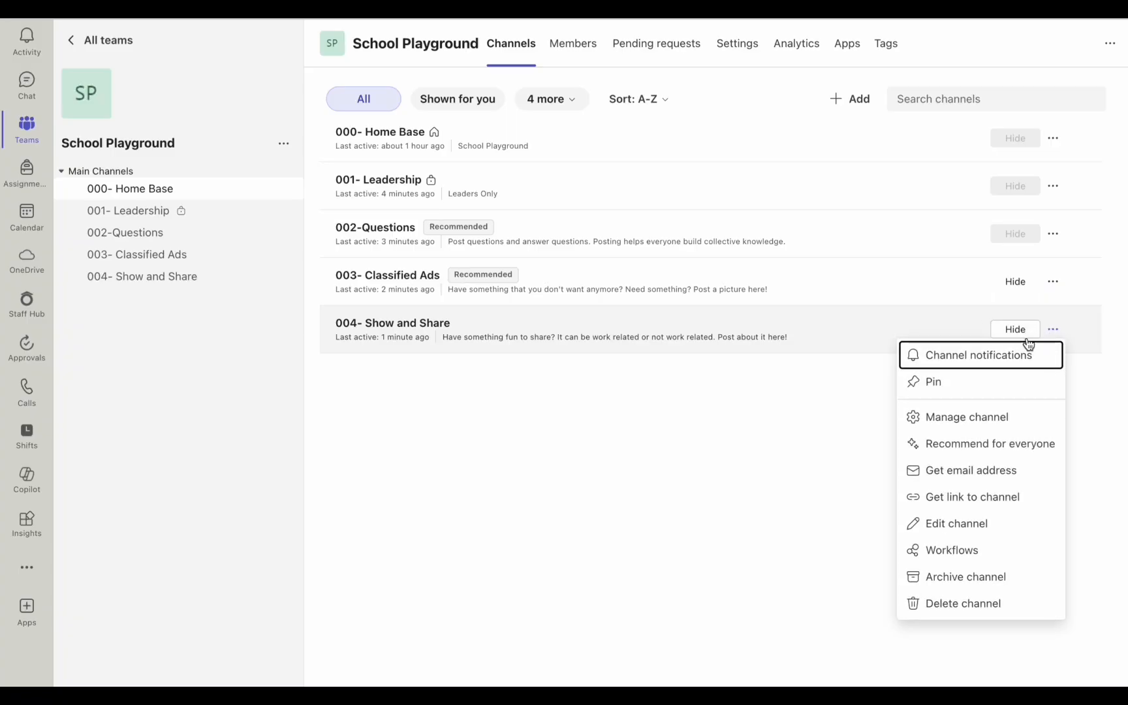
click(940, 383)
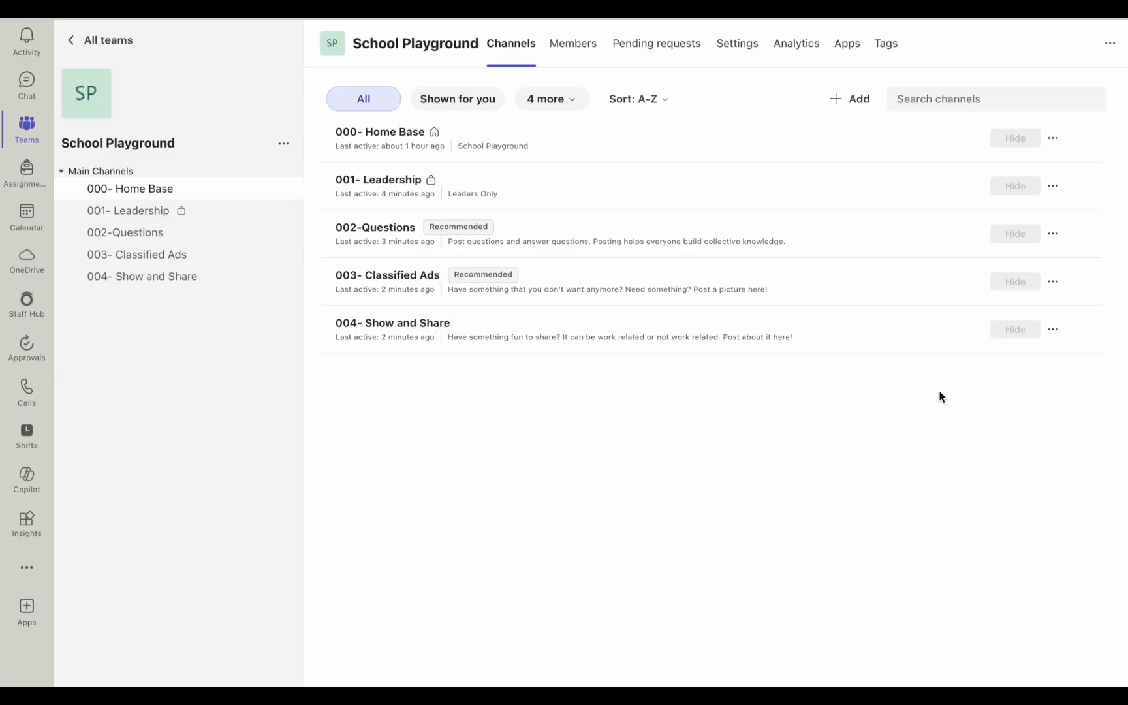